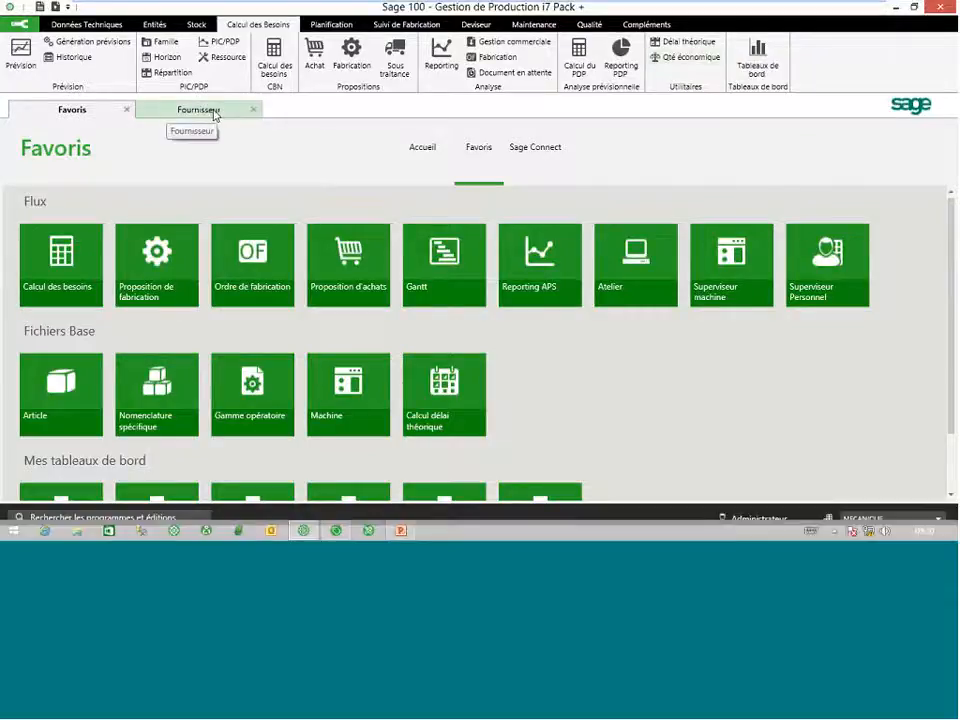
- In the closure calendar of supplier BEAUPLET ACIERS, mark all of November 2016 as a closure period
click(213, 112)
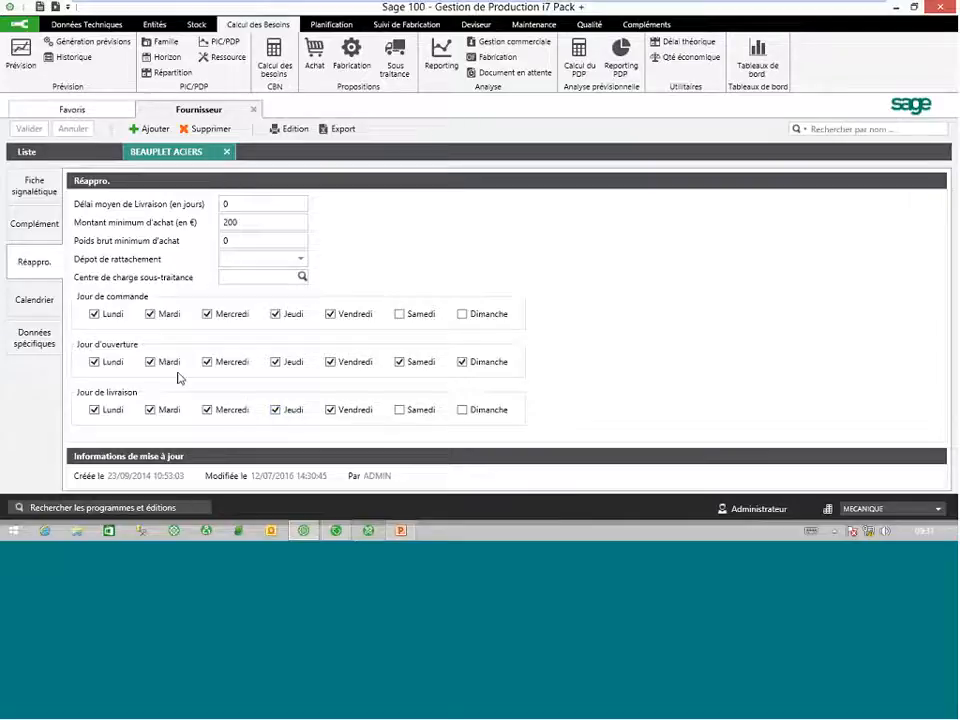
click(36, 309)
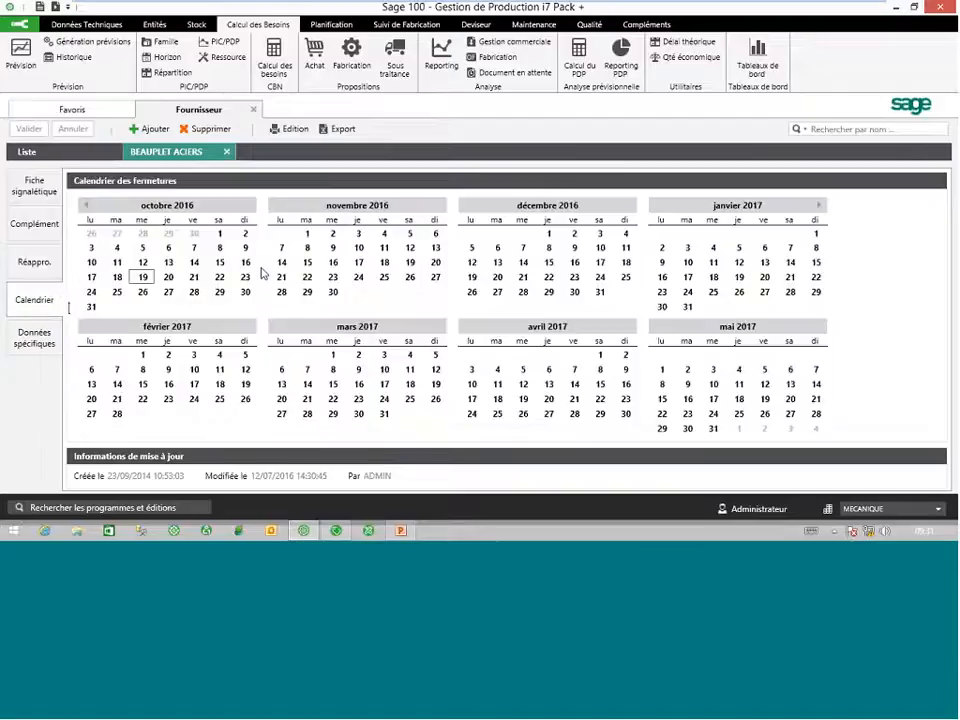
drag(310, 236, 333, 292)
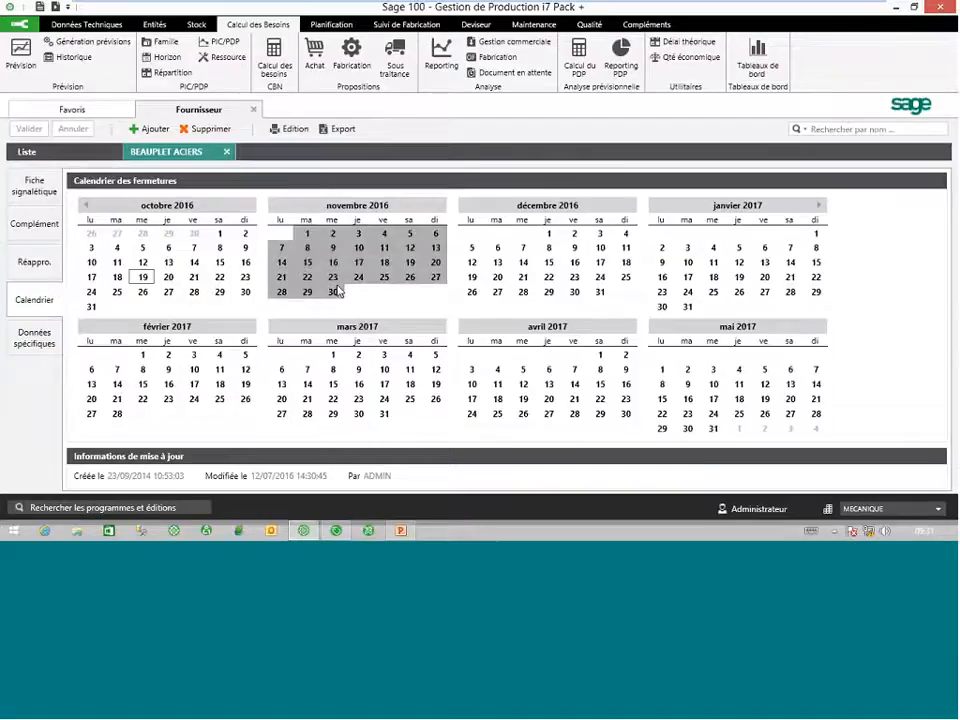
right_click(318, 267)
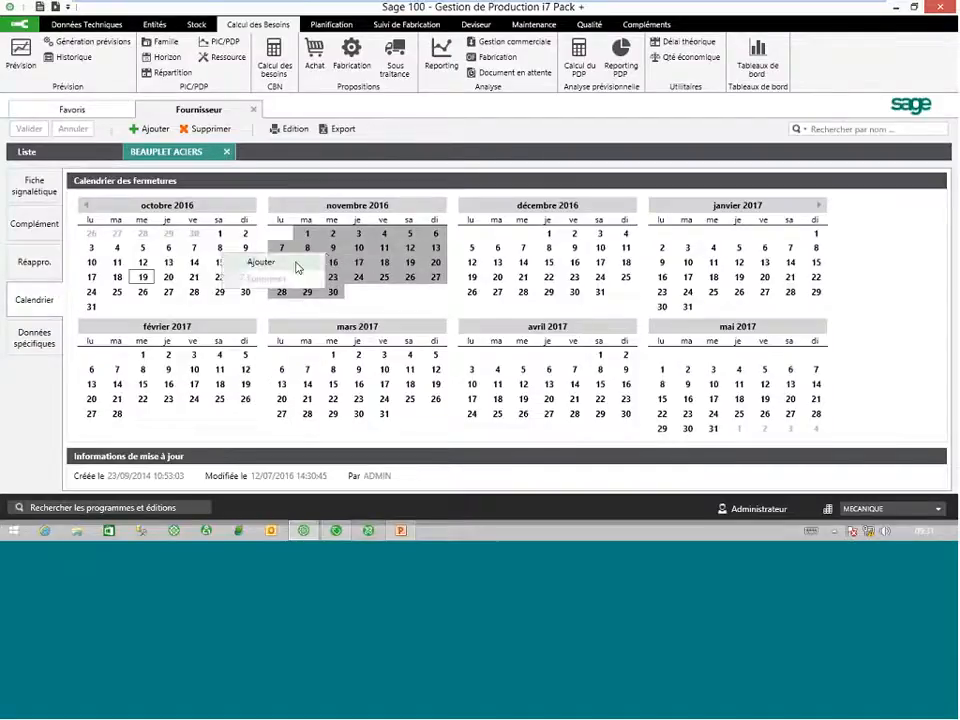
click(285, 263)
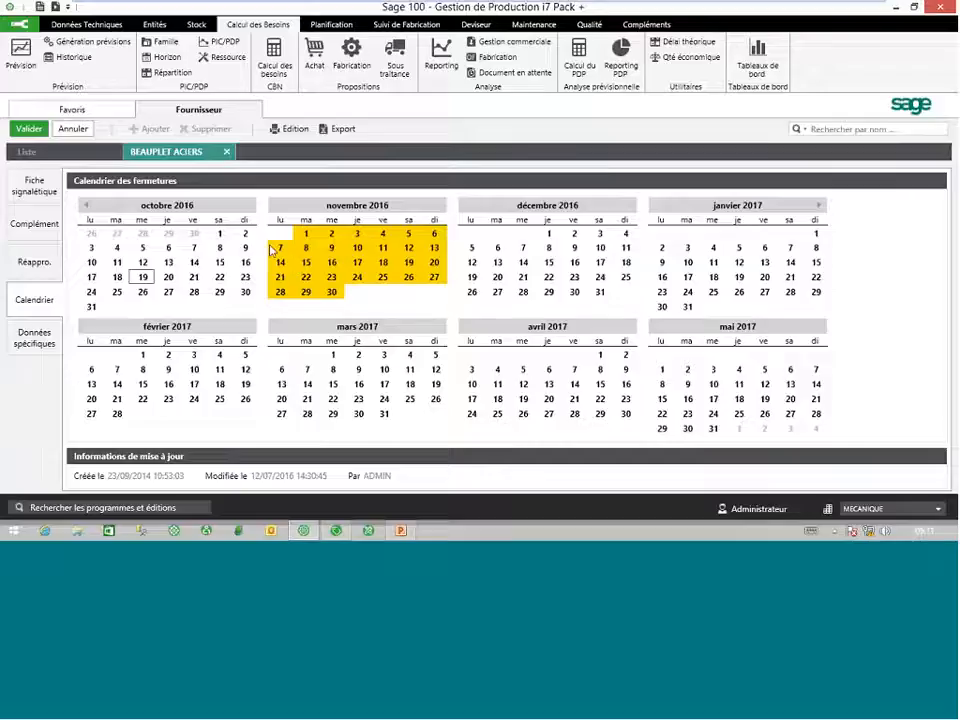
- Remove the November 2016 closure period from the supplier's calendar and discard the pending changes to the record
right_click(333, 250)
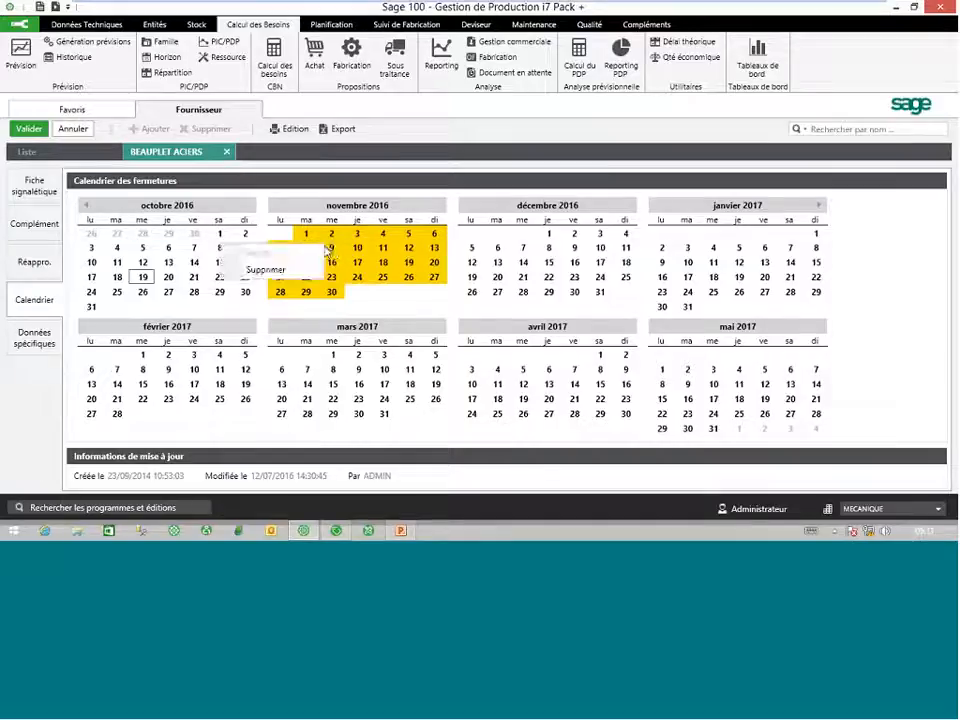
click(262, 268)
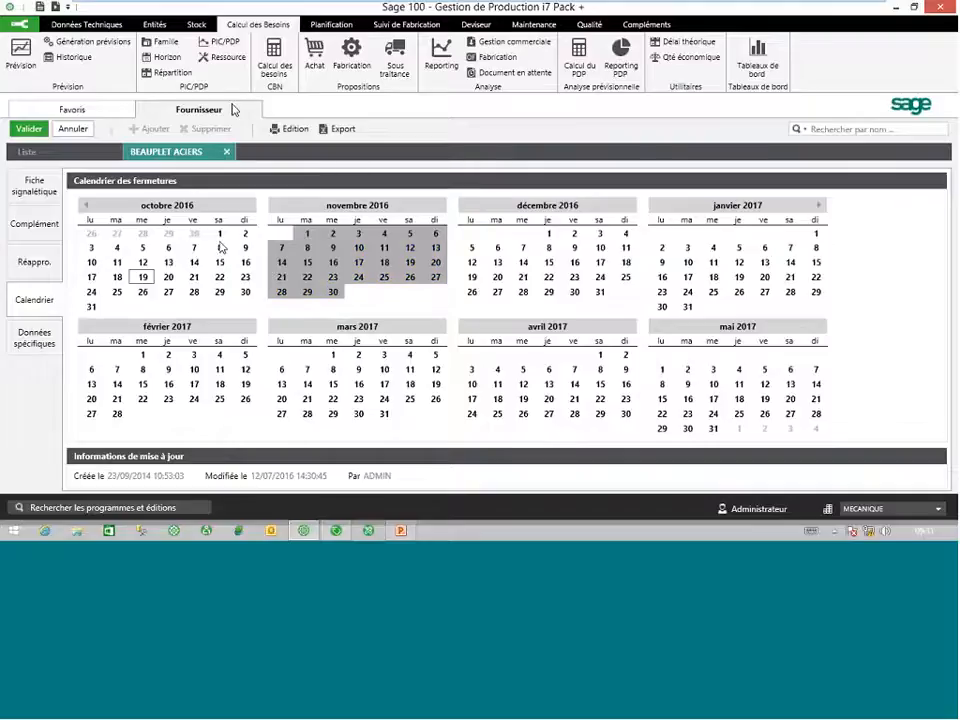
click(78, 129)
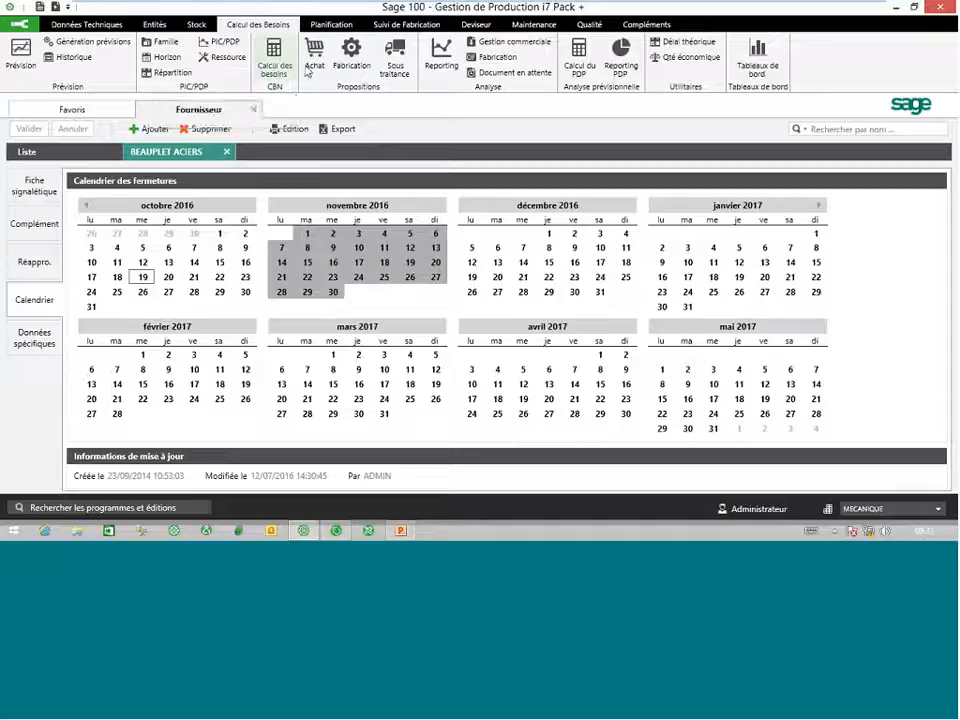
- Consult the needs calculation engine's options, close it, and view the monthly quantities per article in the Société forecast
click(274, 52)
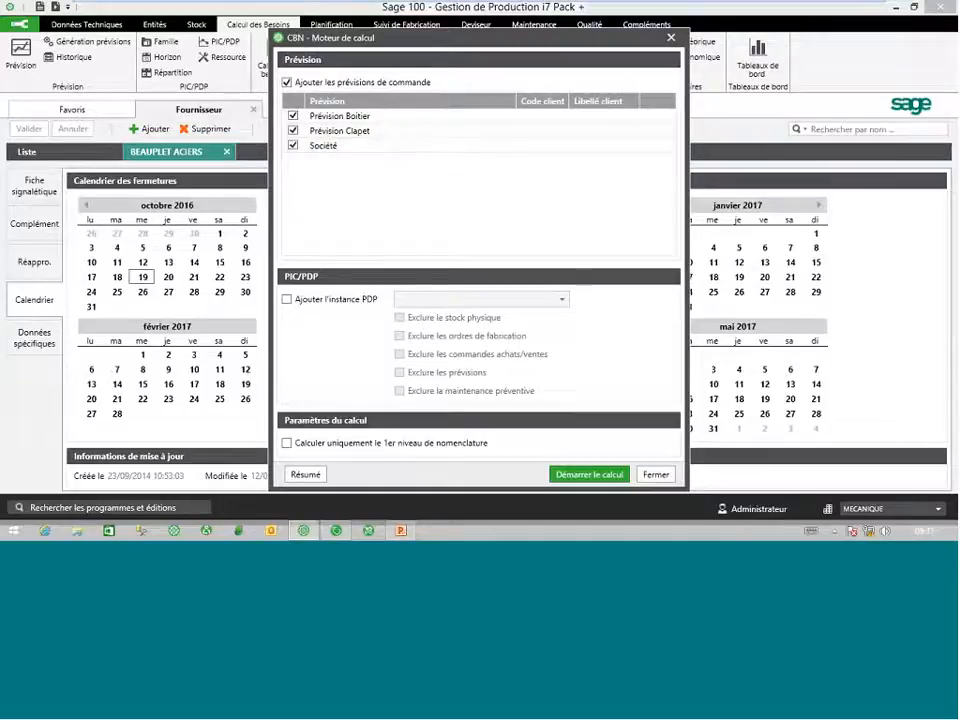
click(659, 475)
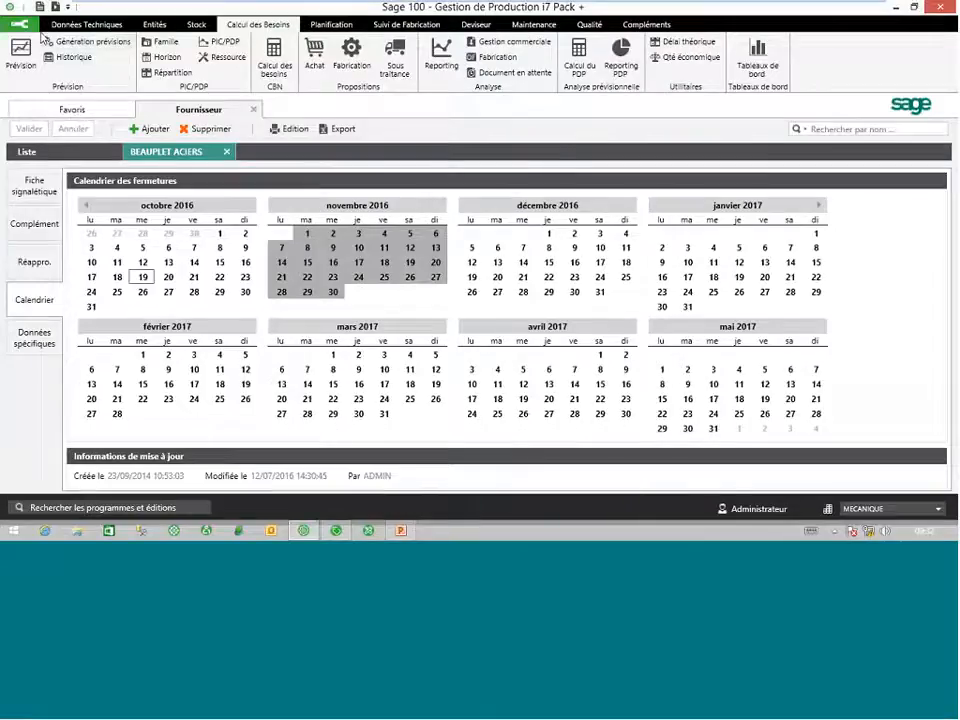
click(20, 55)
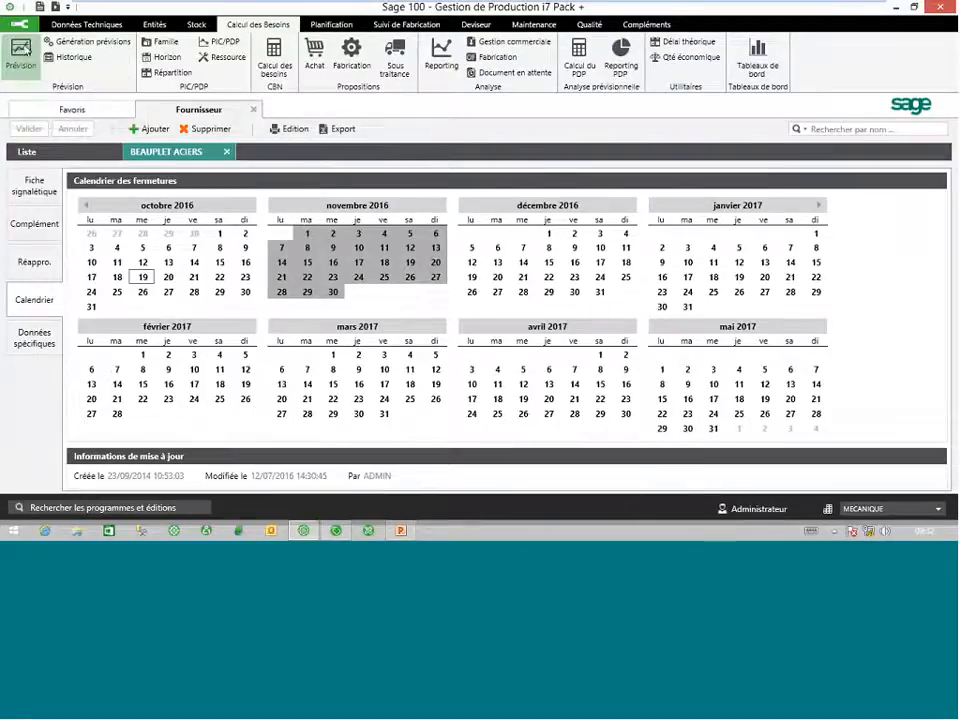
double_click(115, 234)
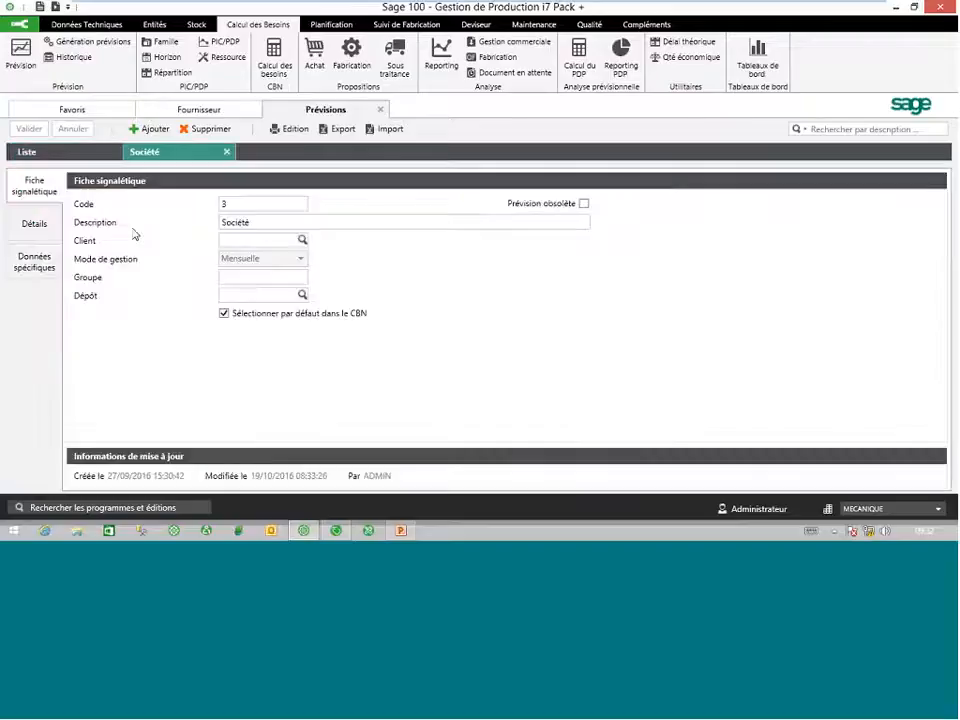
click(44, 225)
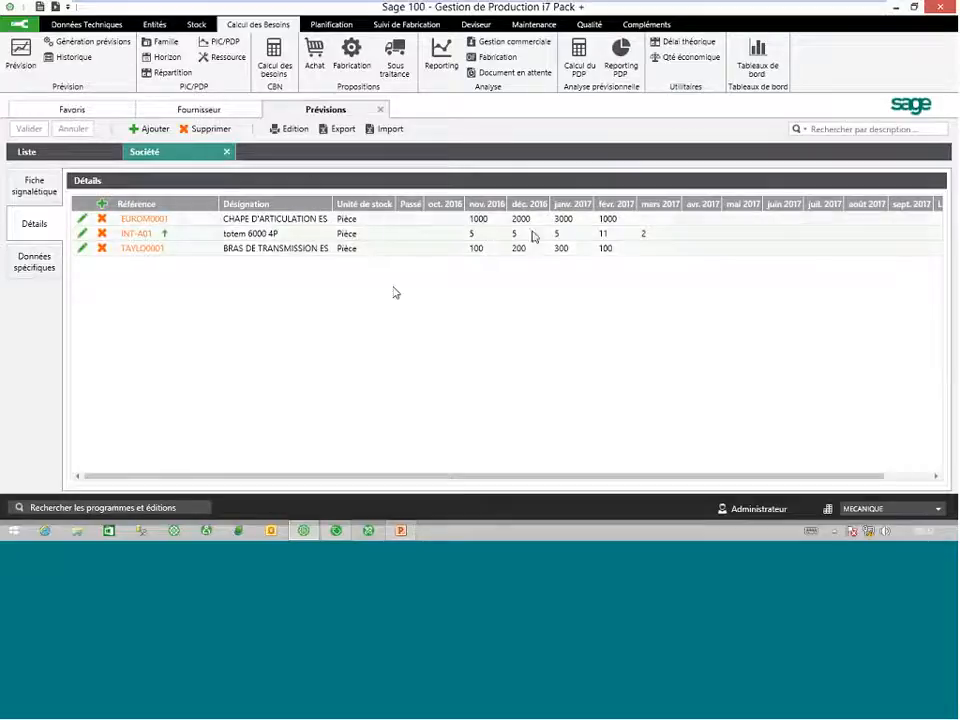
- Consult the form for adding an article to the Société forecast and the automatic forecast generation settings, closing each without saving
click(101, 205)
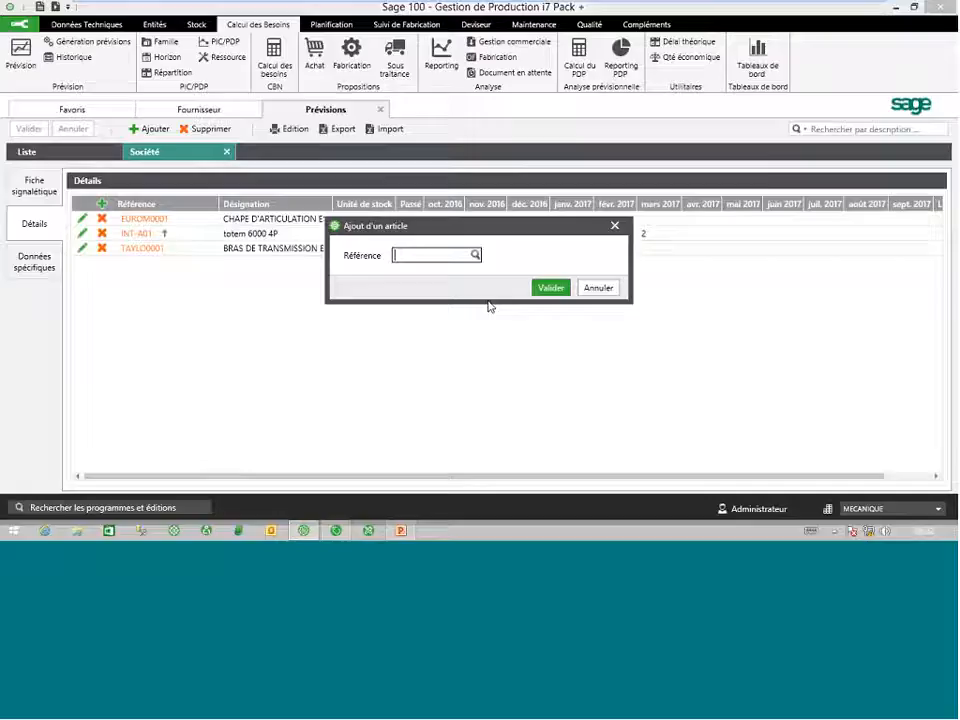
click(610, 290)
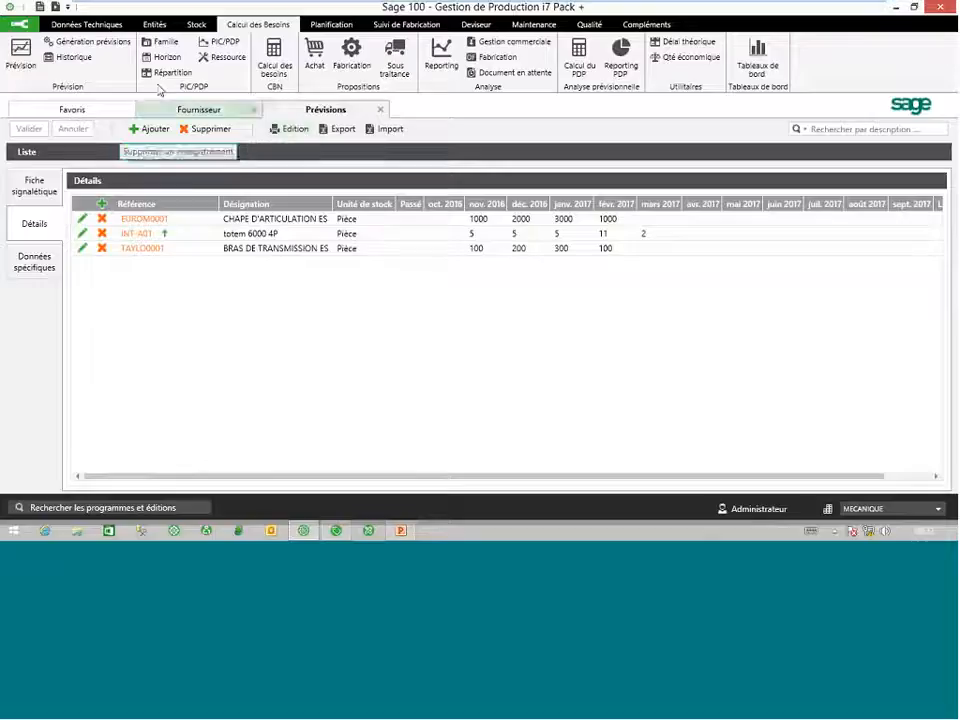
click(92, 42)
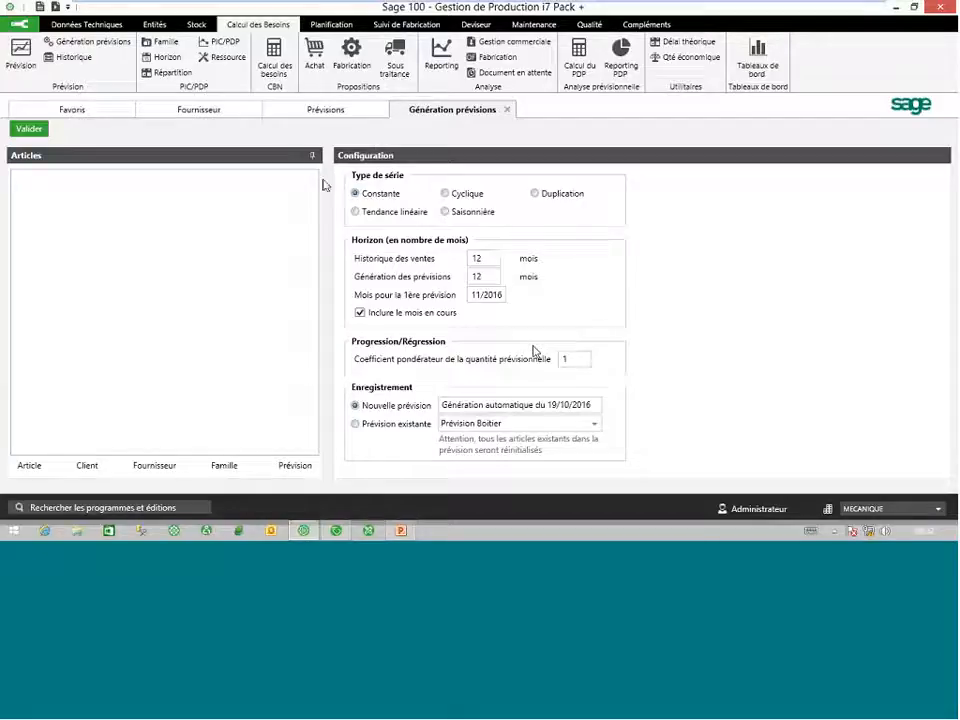
click(507, 110)
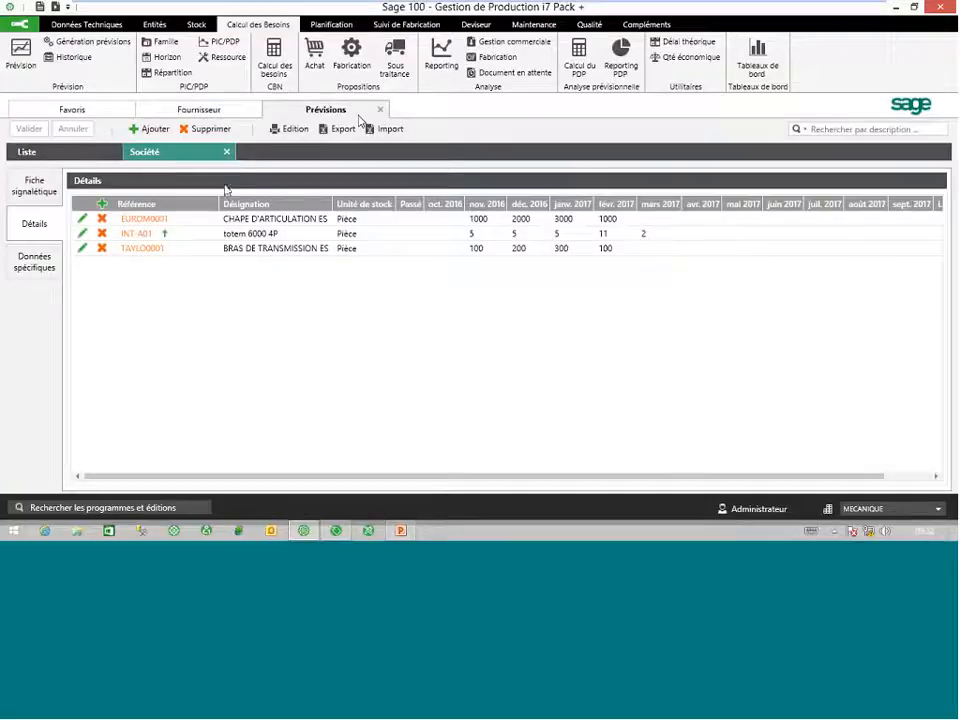
click(229, 152)
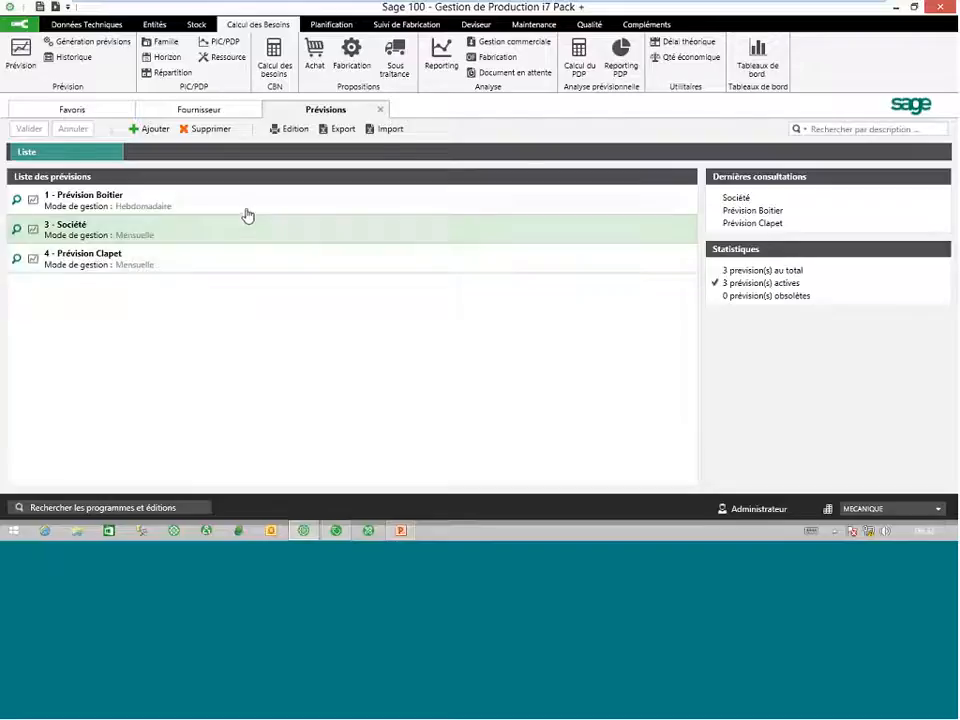
- Run the needs calculation including the forecasts Prévision Boitier, Prévision Clapet and Société, and review the details of its warnings
click(276, 65)
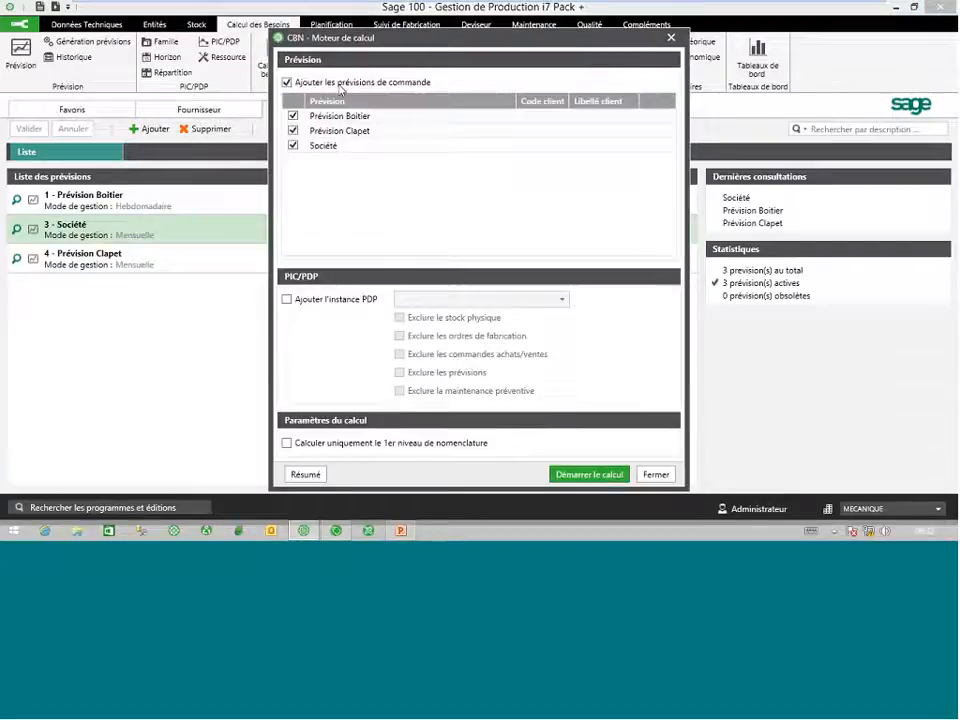
click(293, 116)
click(293, 145)
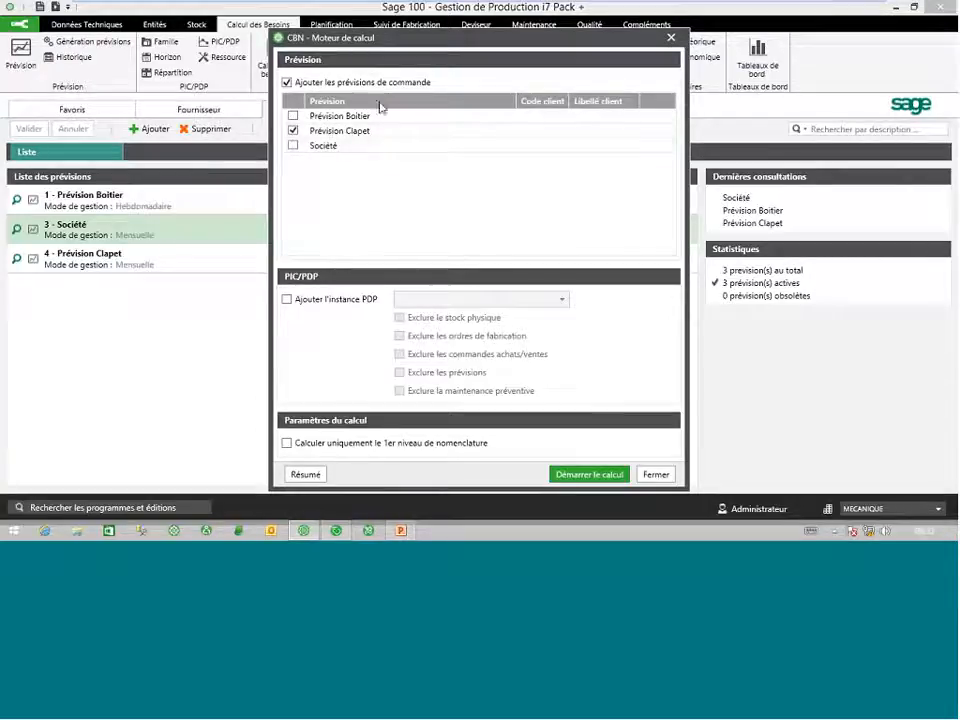
click(293, 116)
click(293, 146)
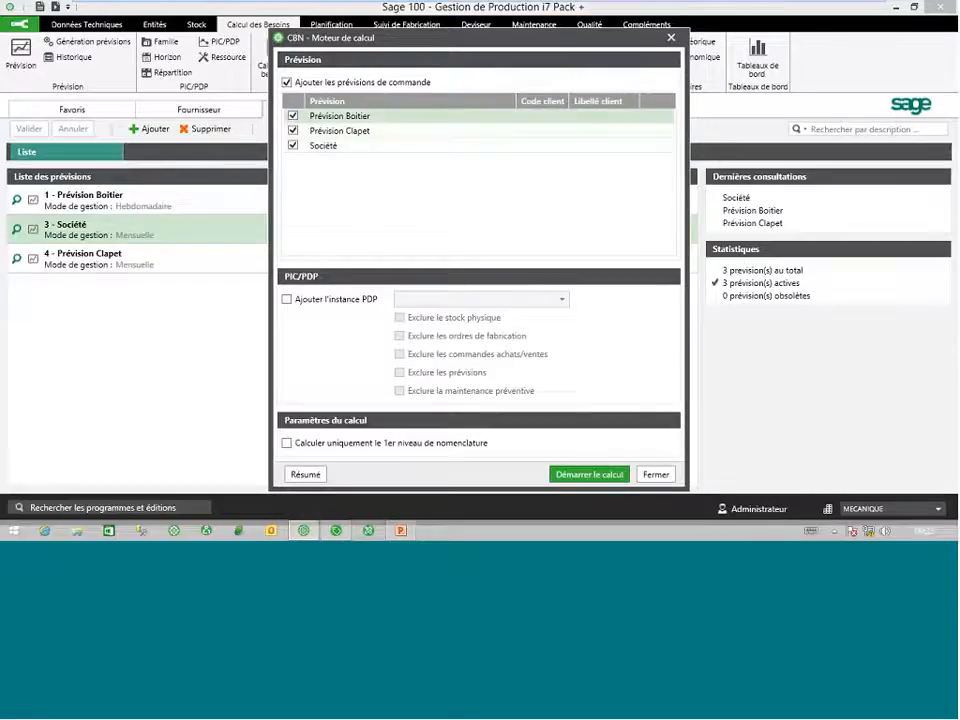
click(602, 479)
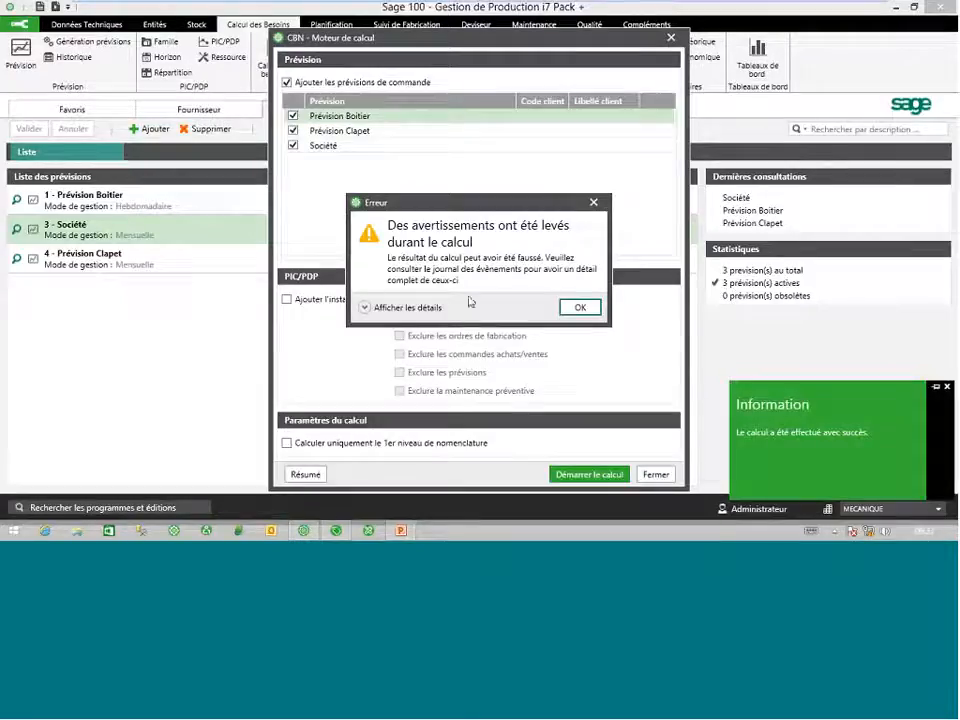
click(412, 308)
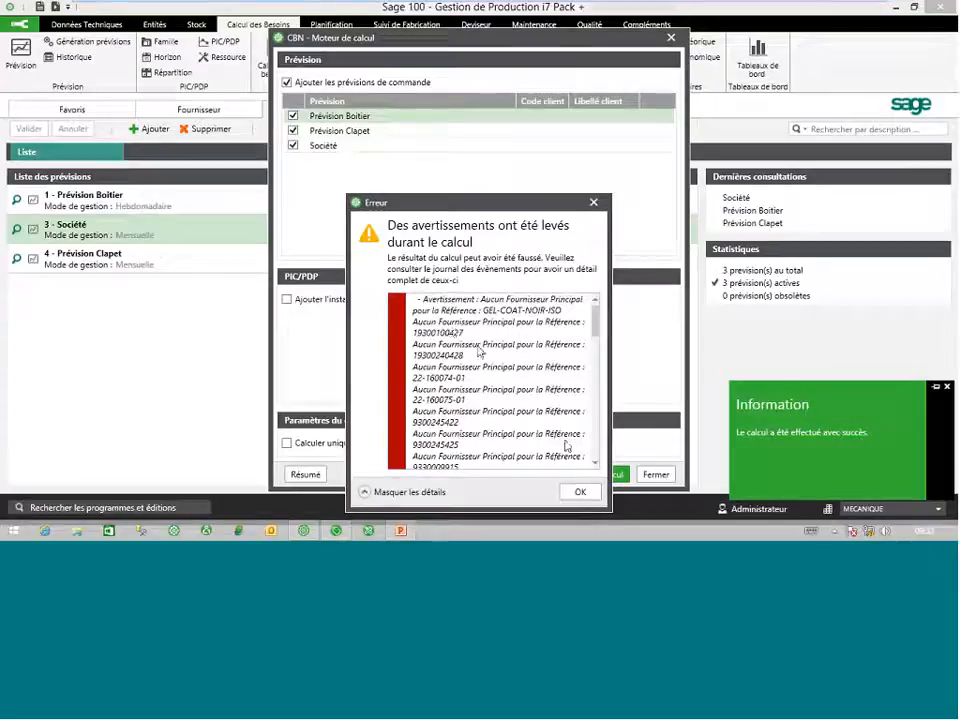
click(580, 492)
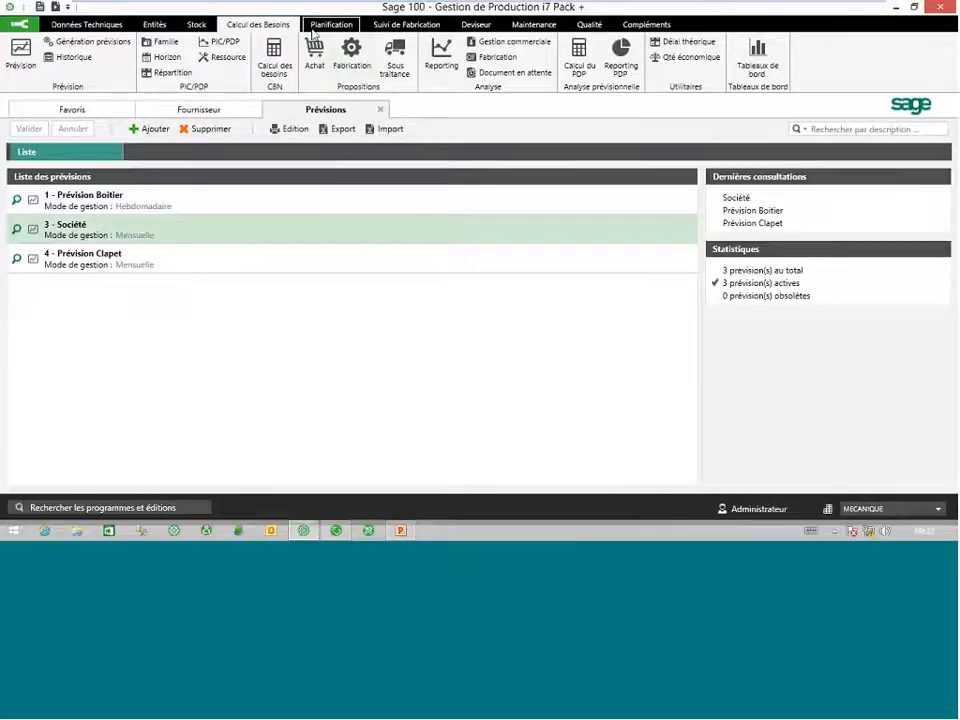
- Open the list of manufacturing order proposals and look through the proposals, their dates and their states
click(351, 66)
click(350, 68)
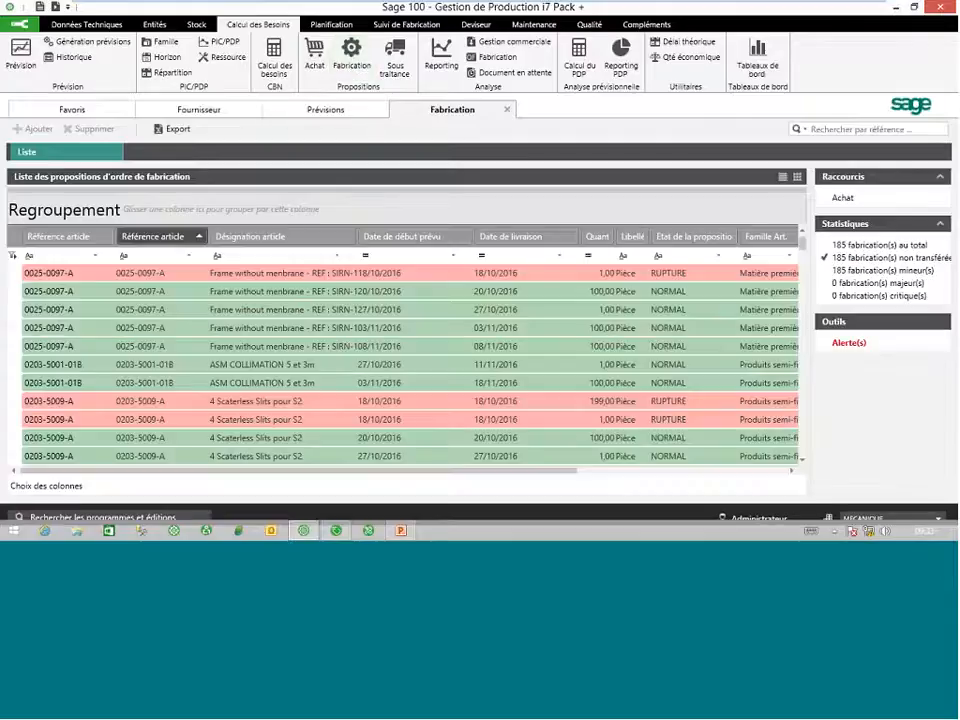
scroll(448, 290, down, 10)
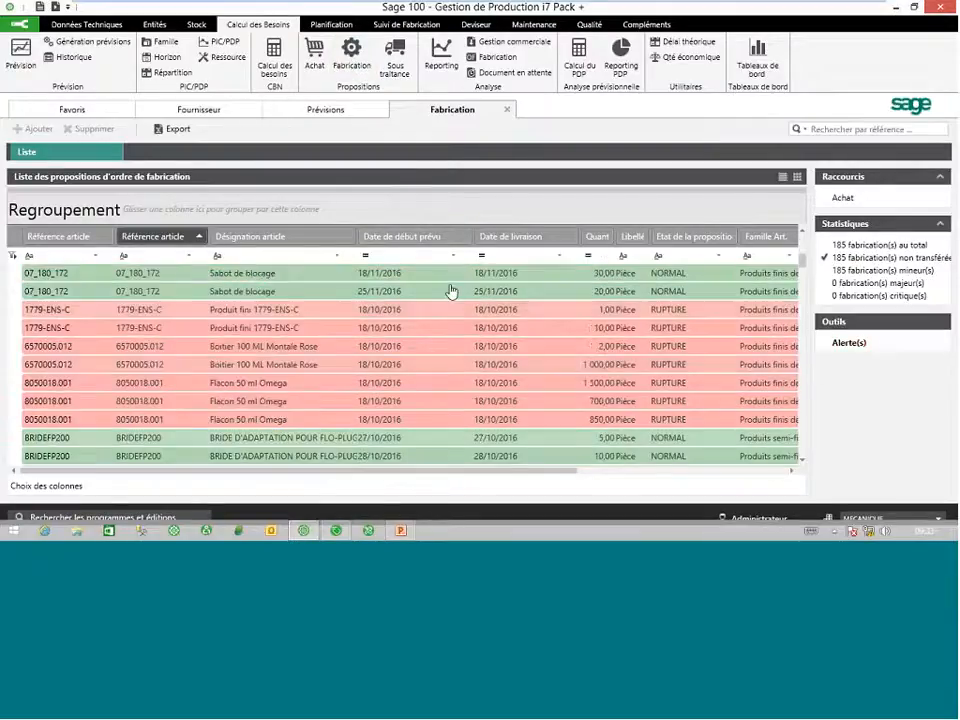
scroll(451, 291, down, 10)
scroll(453, 291, up, 5)
scroll(453, 291, up, 10)
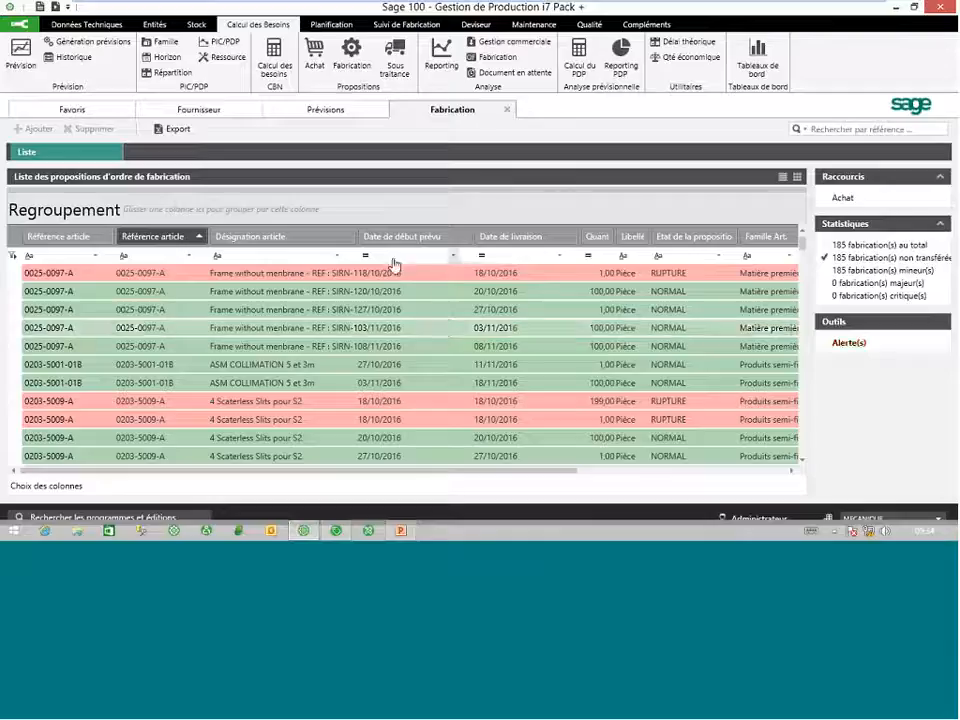
- Preview grouping all manufacturing proposals of article 0025-0097-A into a single new proposal, and cancel the grouping
click(428, 349)
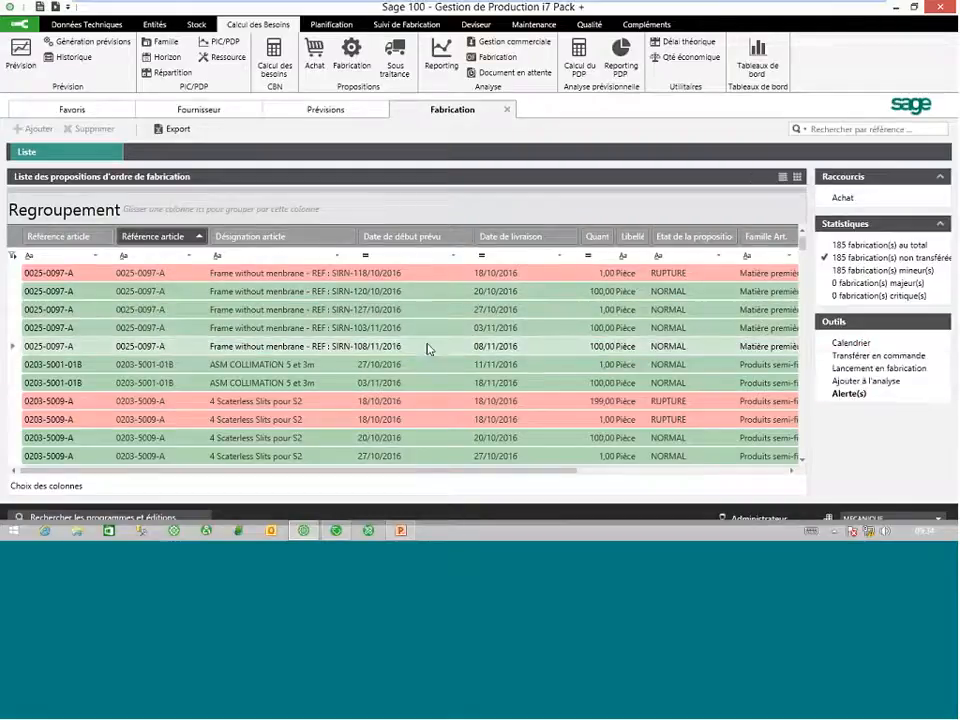
click(424, 277)
right_click(423, 279)
click(386, 299)
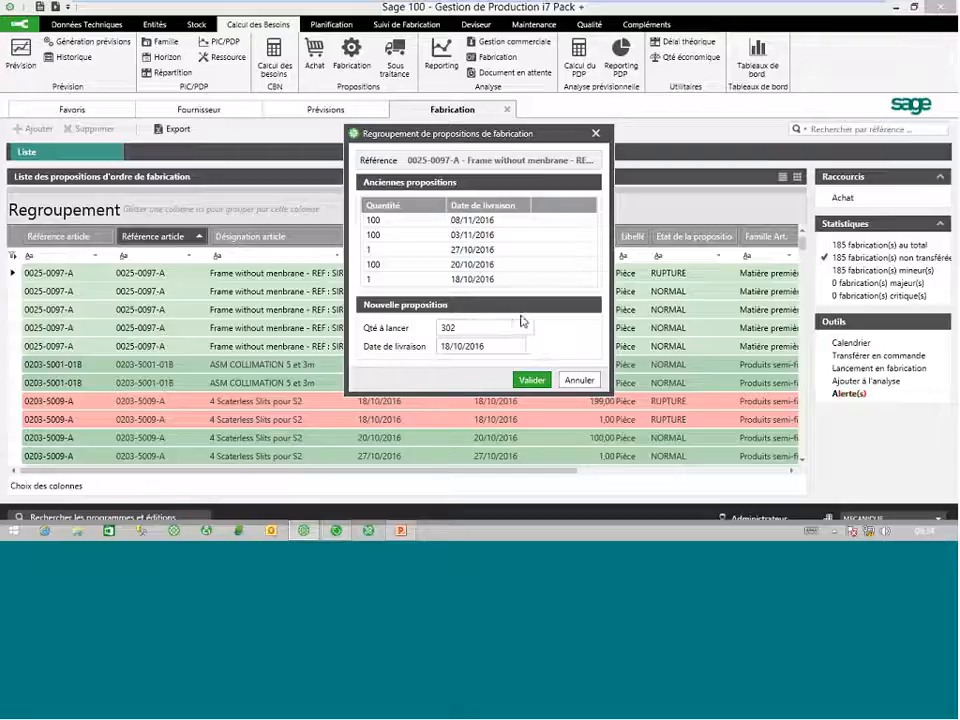
click(577, 380)
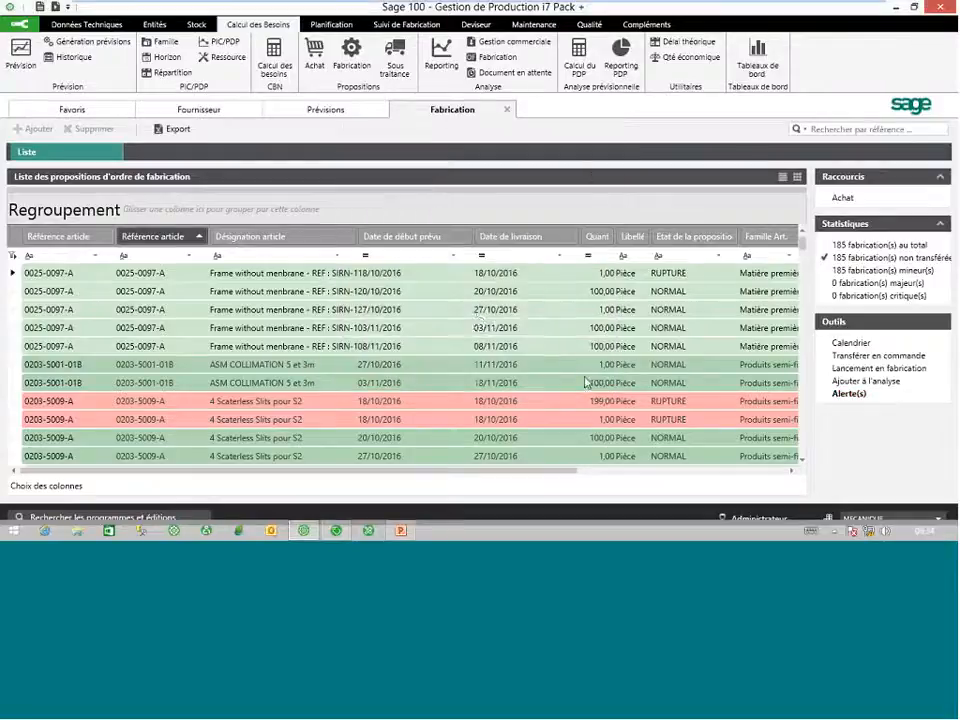
- Preview splitting the 0025-0097-A manufacturing proposal dated 03/11/2016 into several proposals, and cancel the split
right_click(428, 333)
click(388, 349)
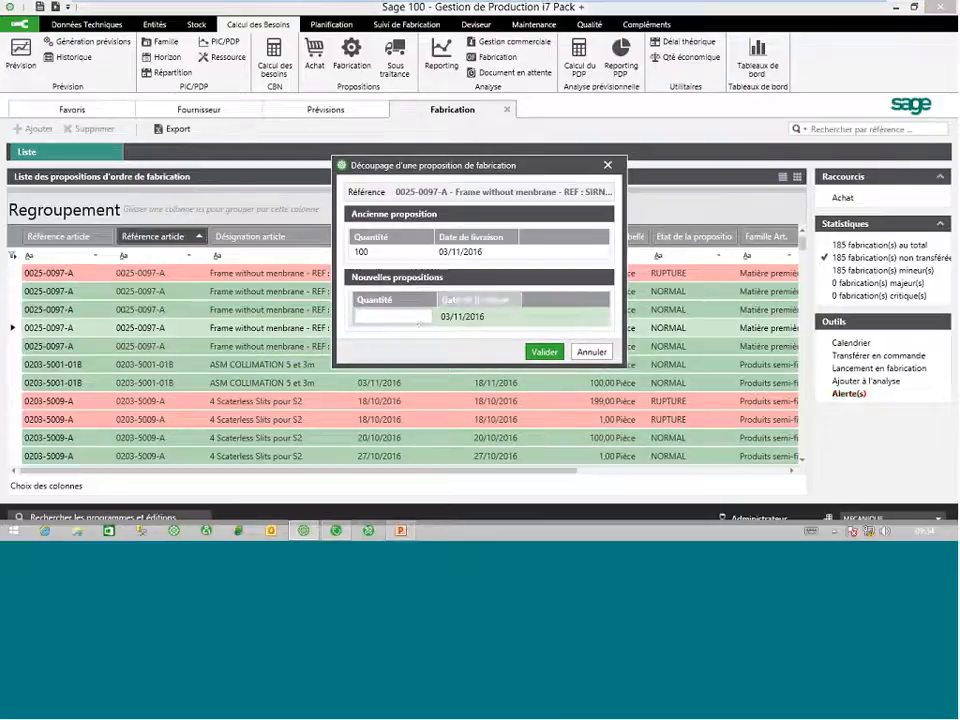
click(590, 352)
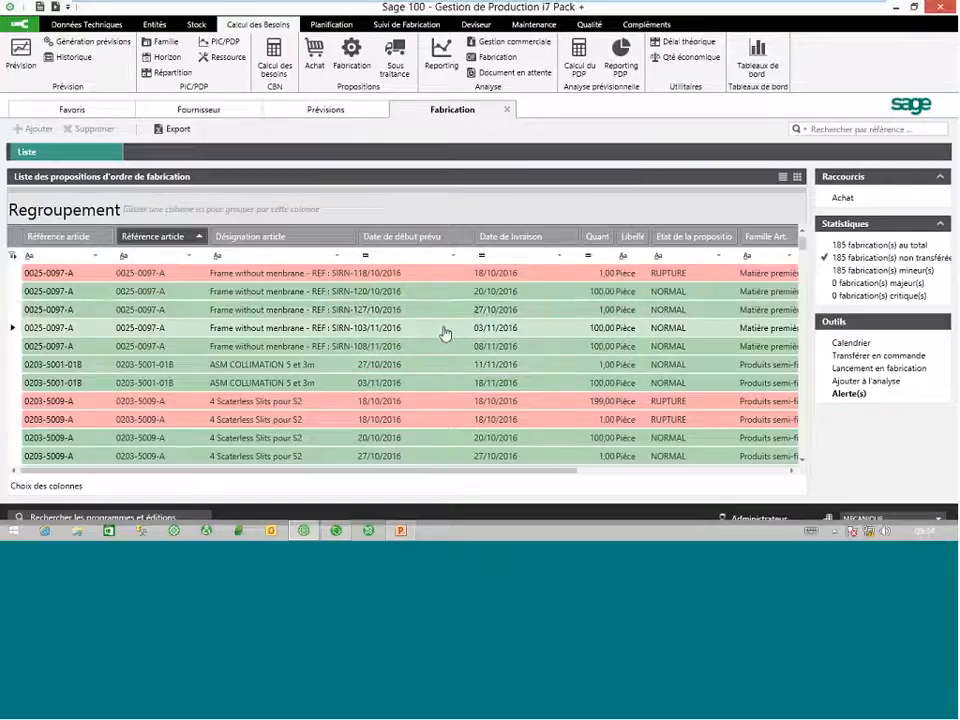
- Consult the covered needs of the 0025-0097-A proposal dated 03/11/2016, and add this proposal to the needs calculation analysis
double_click(445, 333)
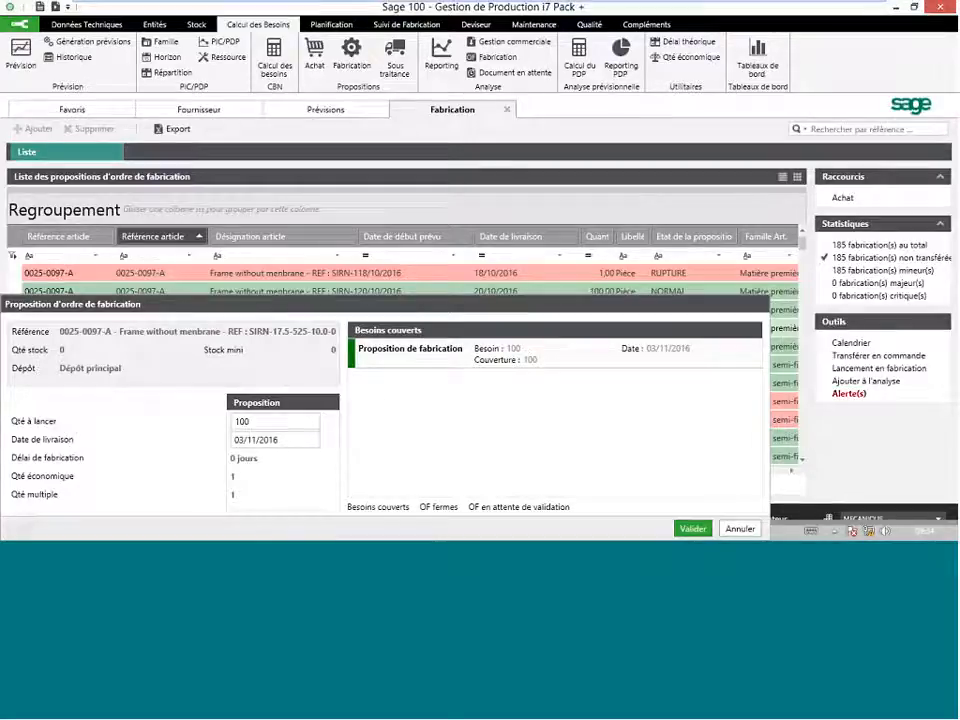
click(745, 530)
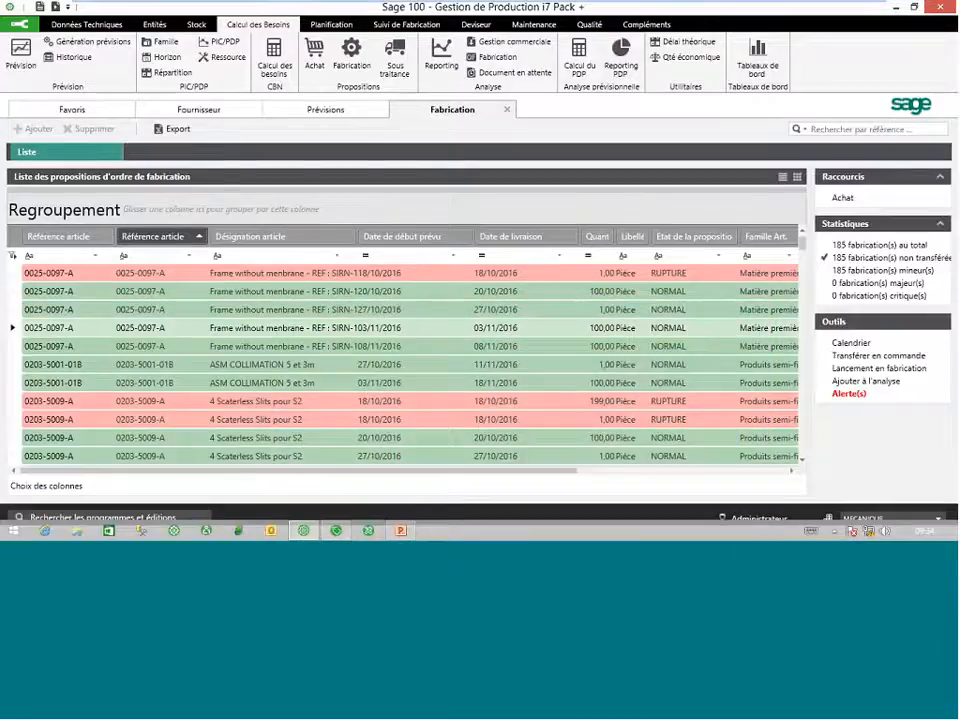
click(884, 382)
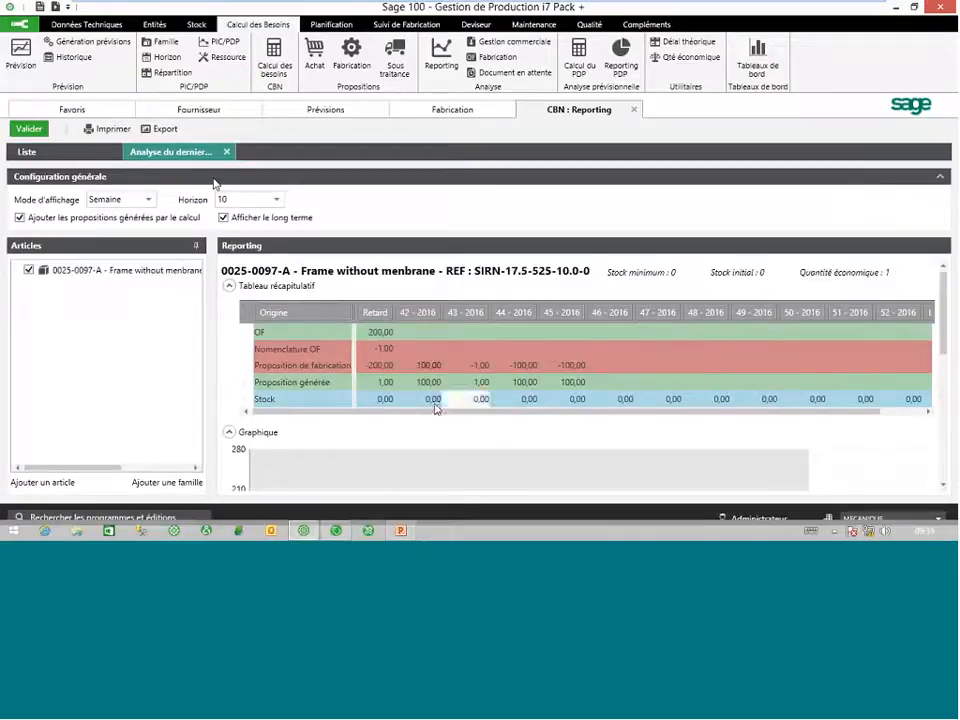
- Review the summary table and graph in the needs analysis of article 0025-0097-A, and close the report
scroll(597, 373, down, 1)
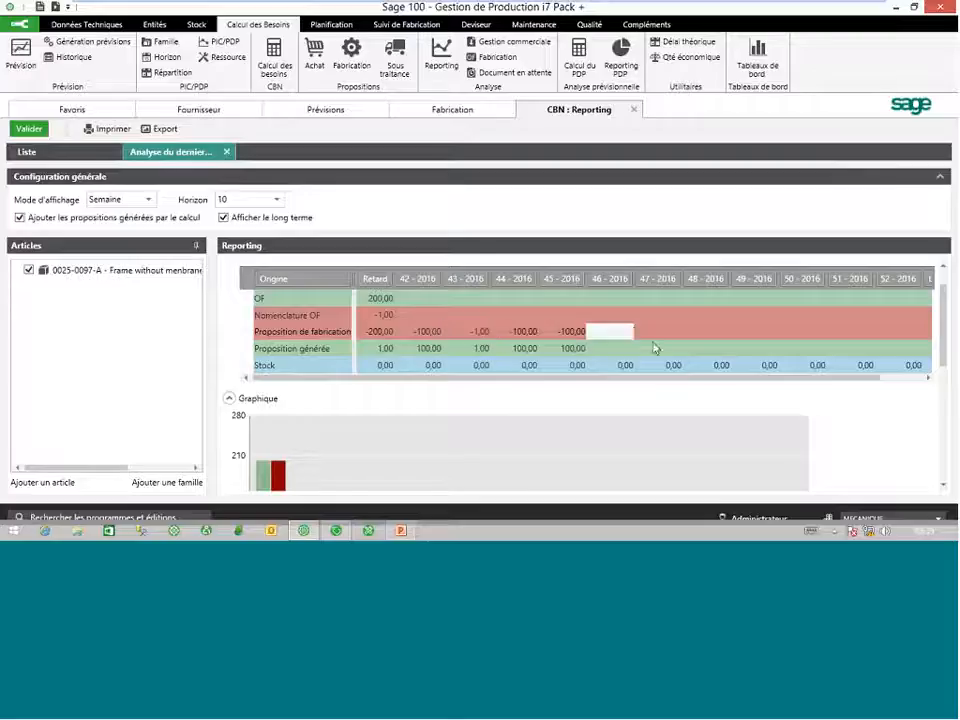
scroll(591, 390, down, 4)
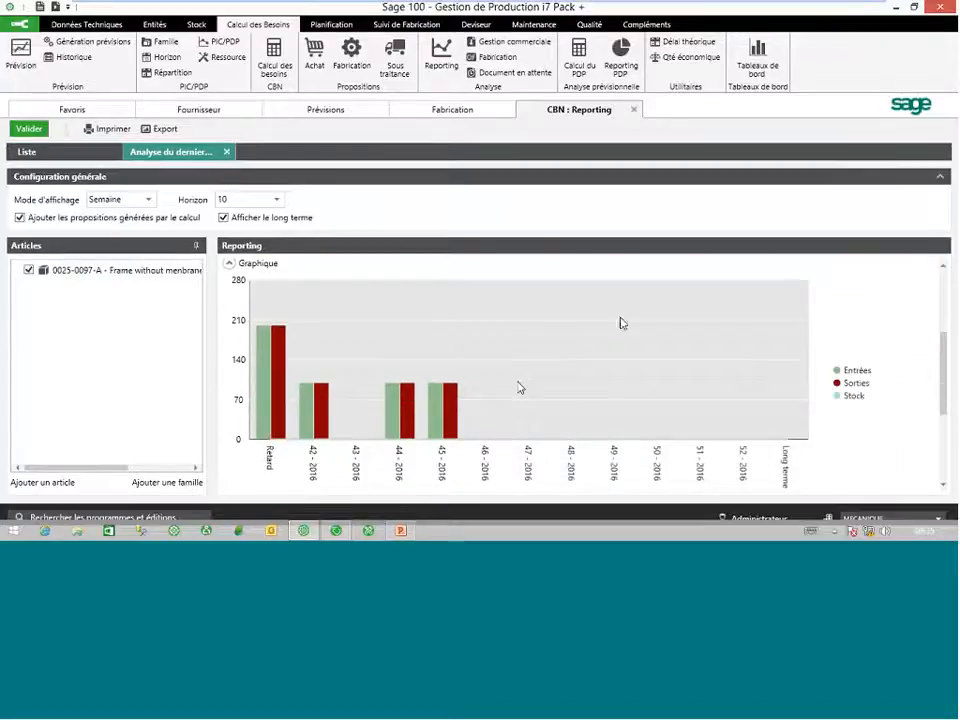
scroll(613, 349, up, 4)
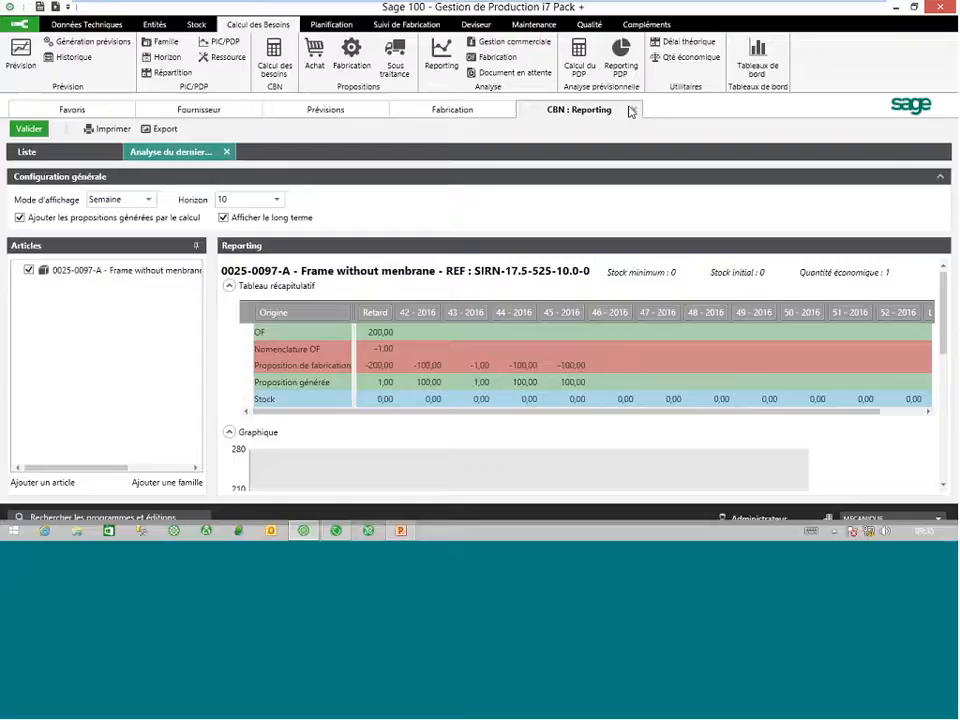
click(633, 111)
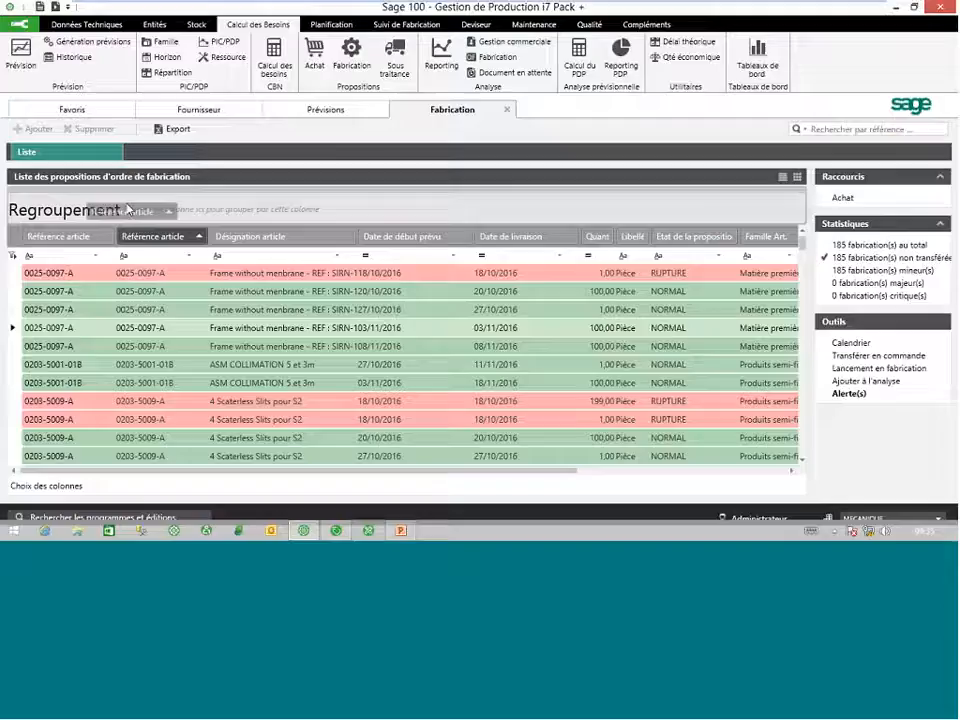
- Group the list of manufacturing proposals by article reference, and remove this column grouping again
drag(123, 205, 125, 203)
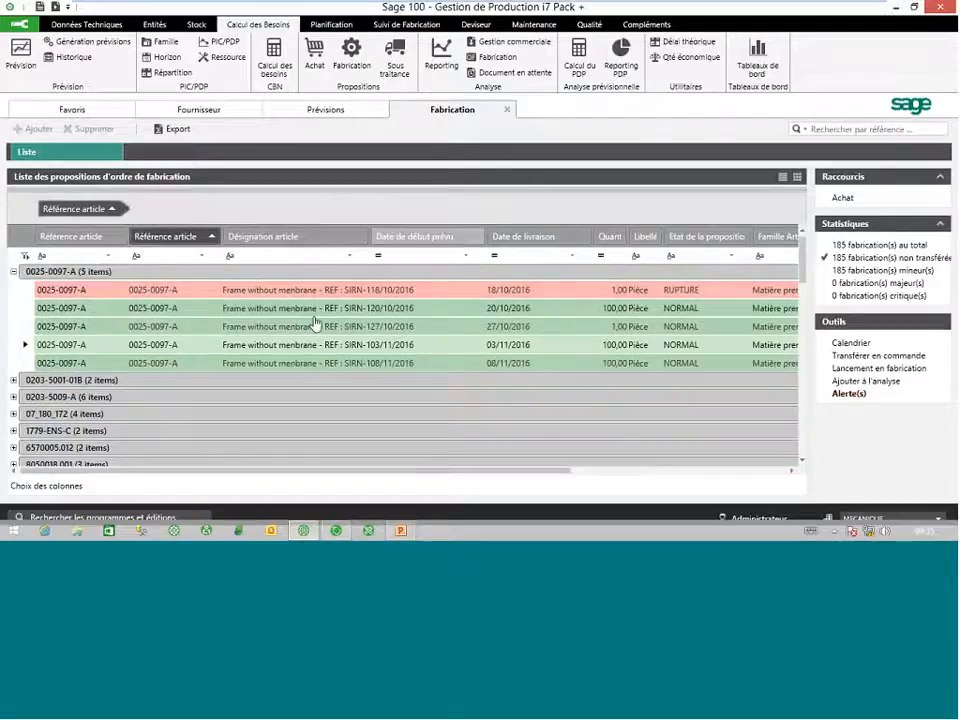
scroll(320, 323, down, 5)
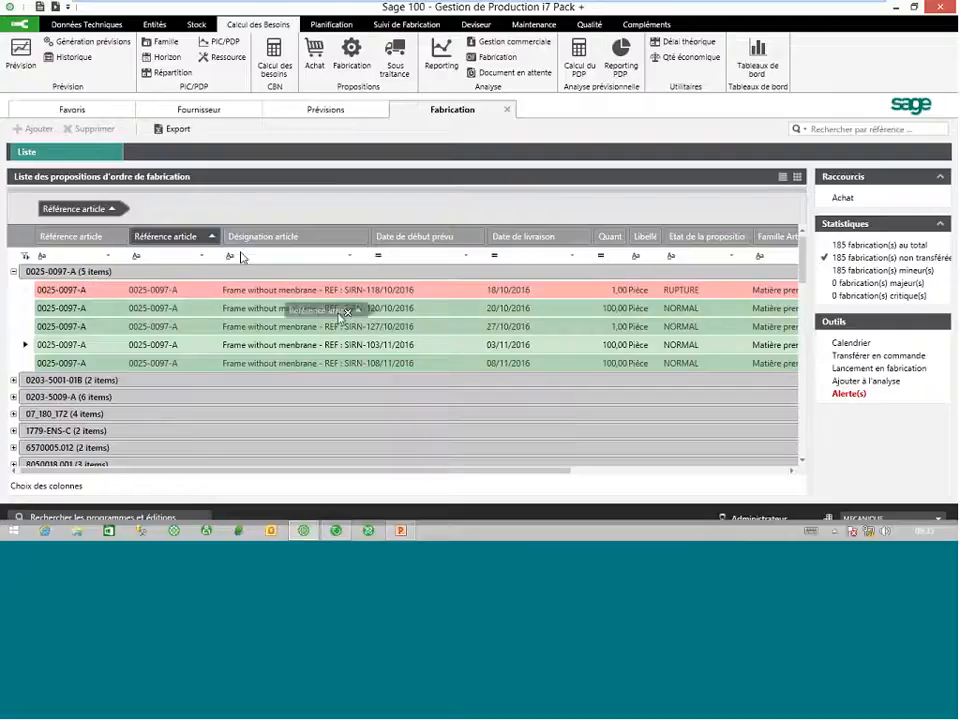
drag(80, 208, 435, 315)
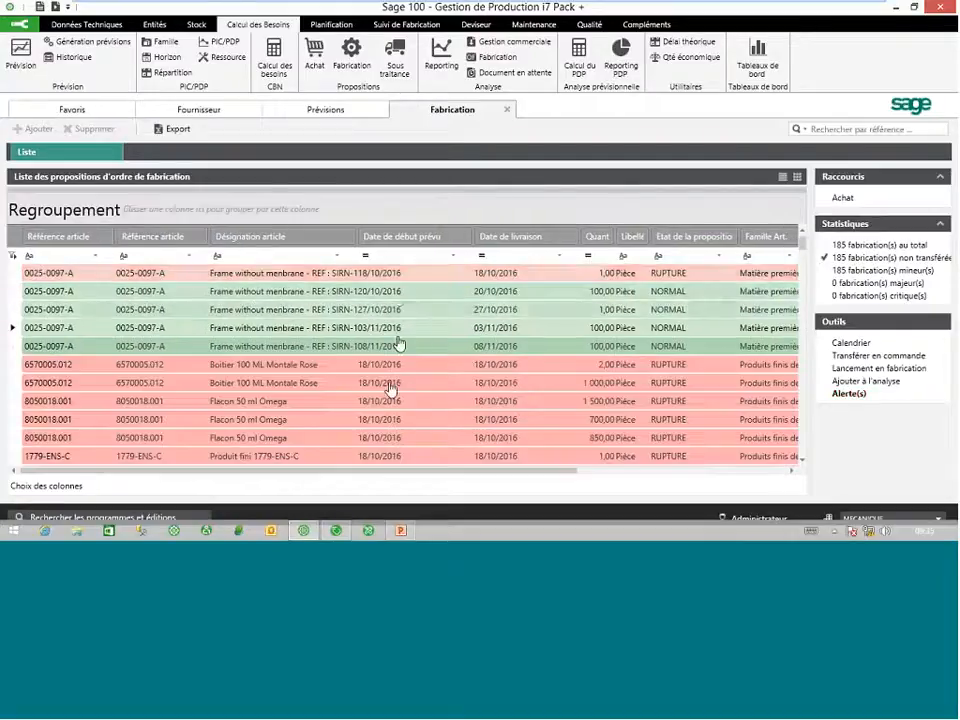
- Launch production for the consecutive proposals from 0203-5009-A dated 27/10/2016 through the PFA proposal for 5 pieces
scroll(435, 365, down, 5)
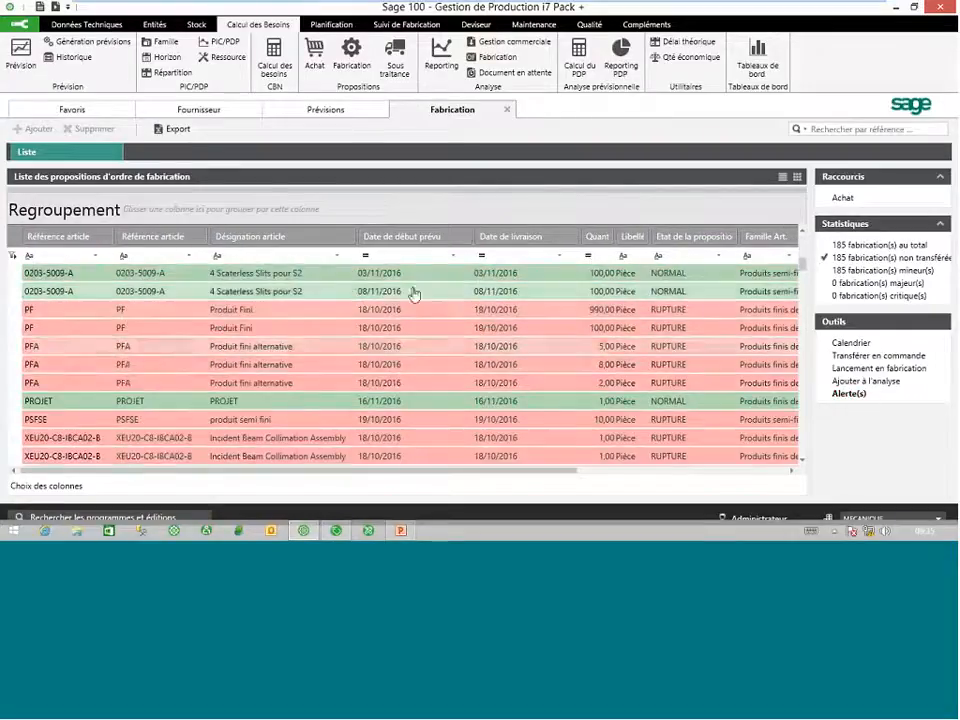
click(420, 310)
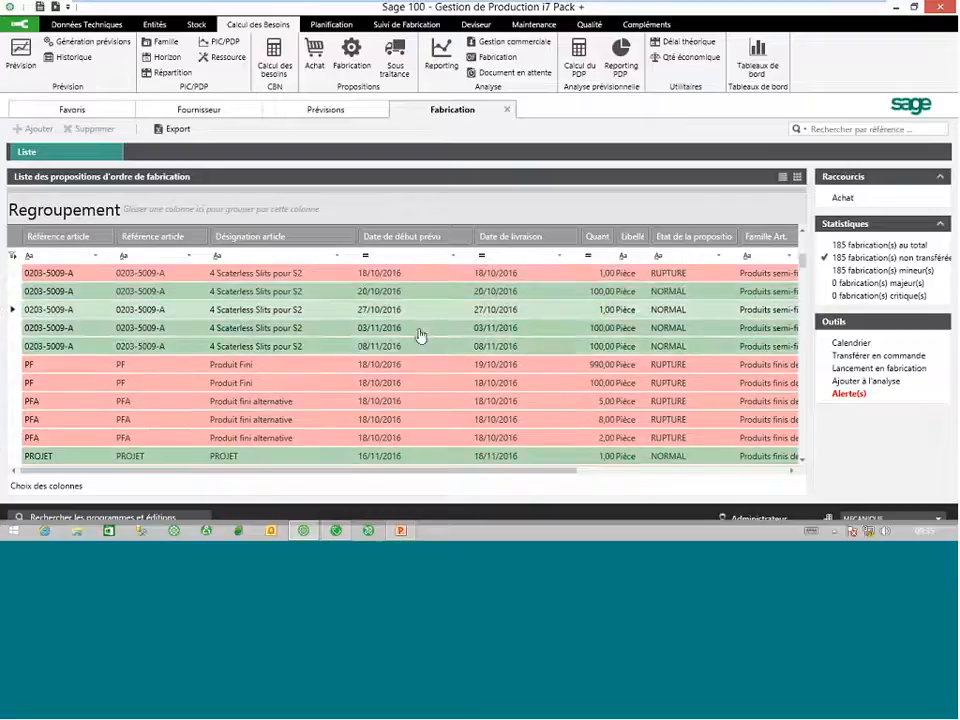
click(432, 402)
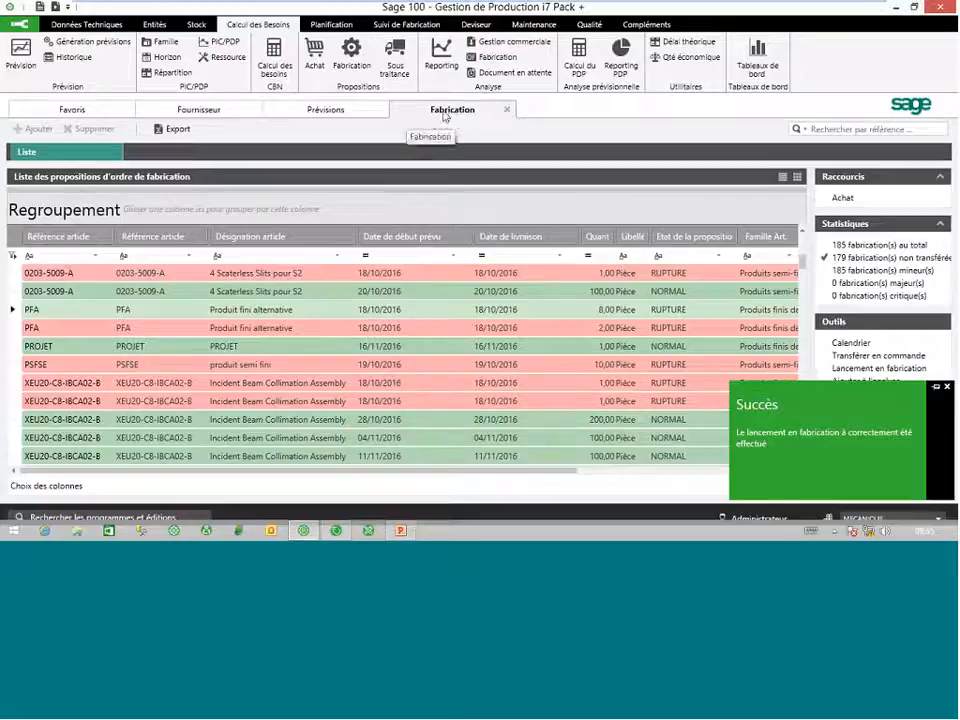
- Close the manufacturing proposals and the forecasts, and open the list of purchase proposals
click(506, 110)
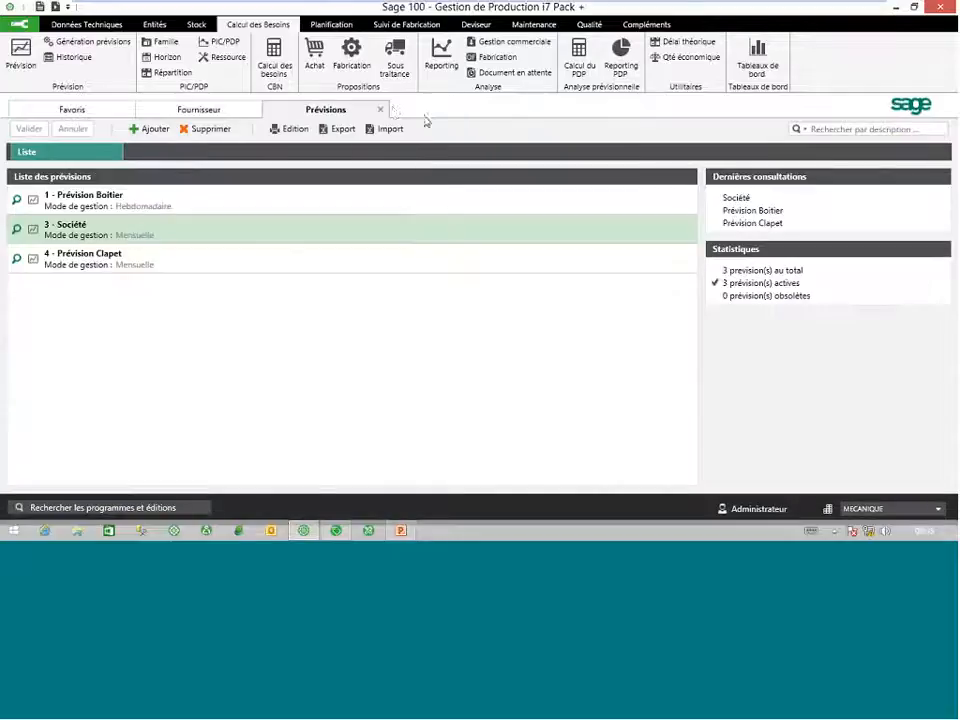
click(380, 109)
click(314, 55)
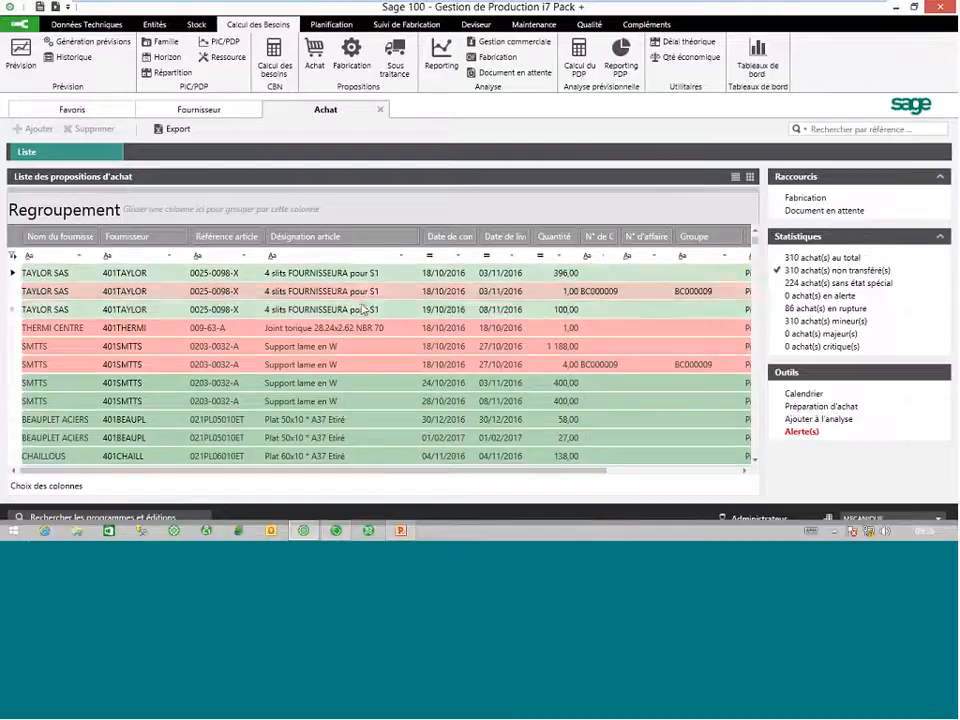
- Preview grouping the three purchase proposals of article 0025-0098-X into a single new proposal, and cancel the grouping
right_click(364, 308)
click(336, 301)
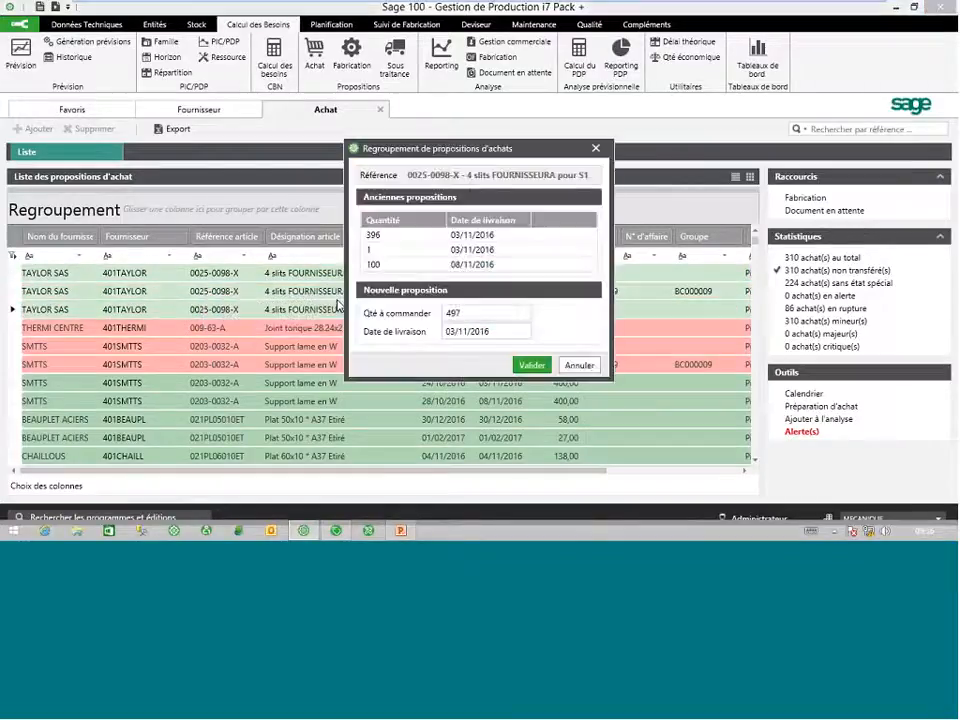
click(578, 366)
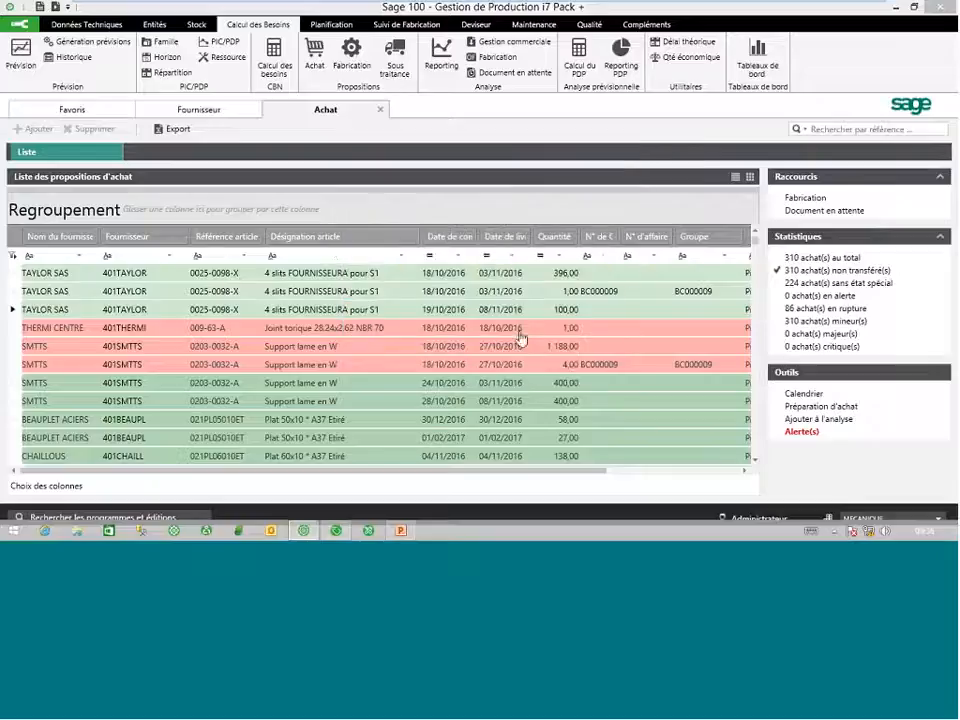
- Preview splitting the 396-piece purchase proposal of article 0025-0098-X, consult the available suppliers for the new proposals, and cancel the split
shift+click(330, 276)
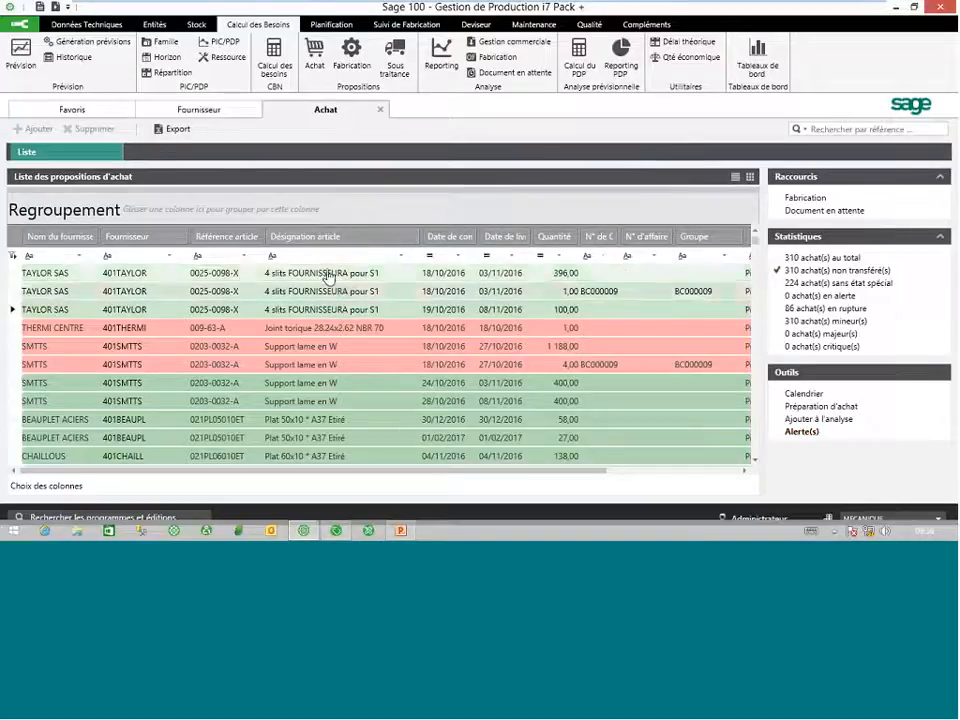
right_click(330, 273)
click(328, 294)
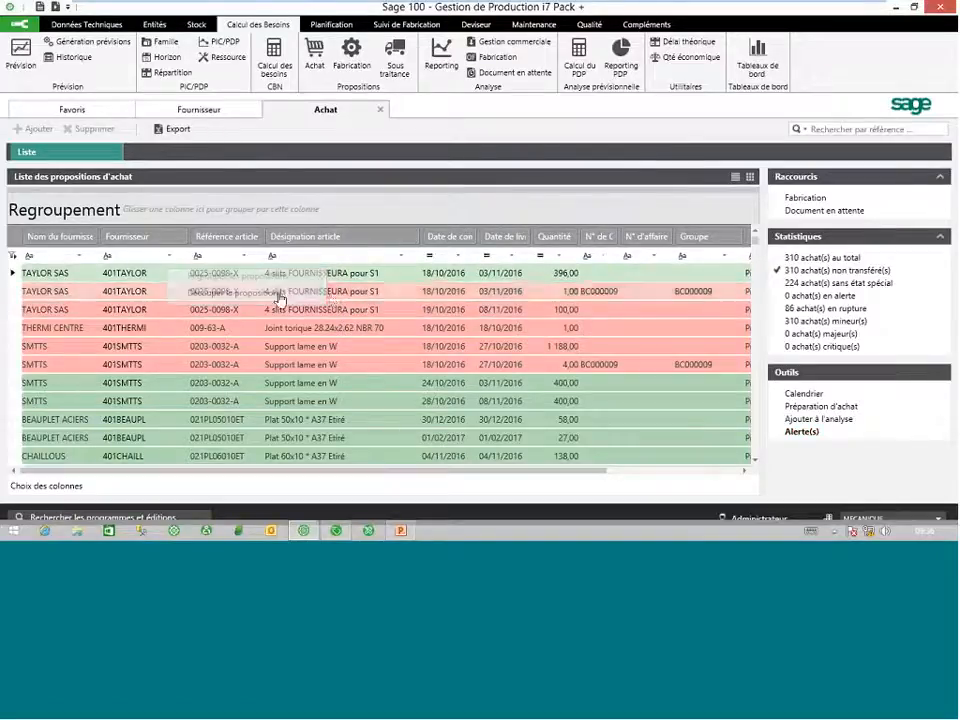
click(437, 318)
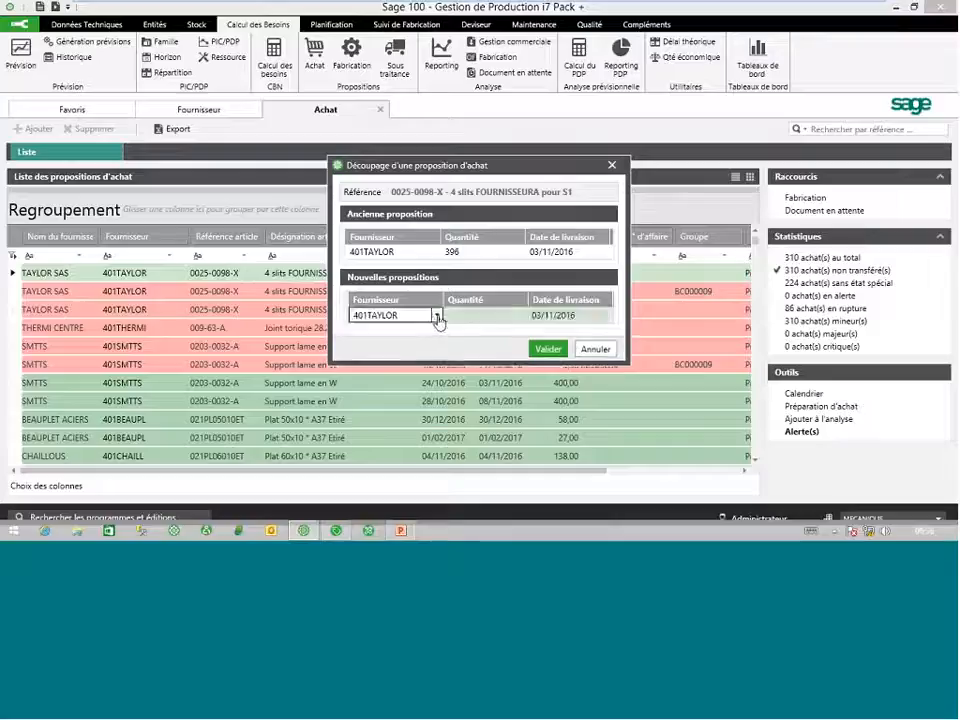
click(436, 316)
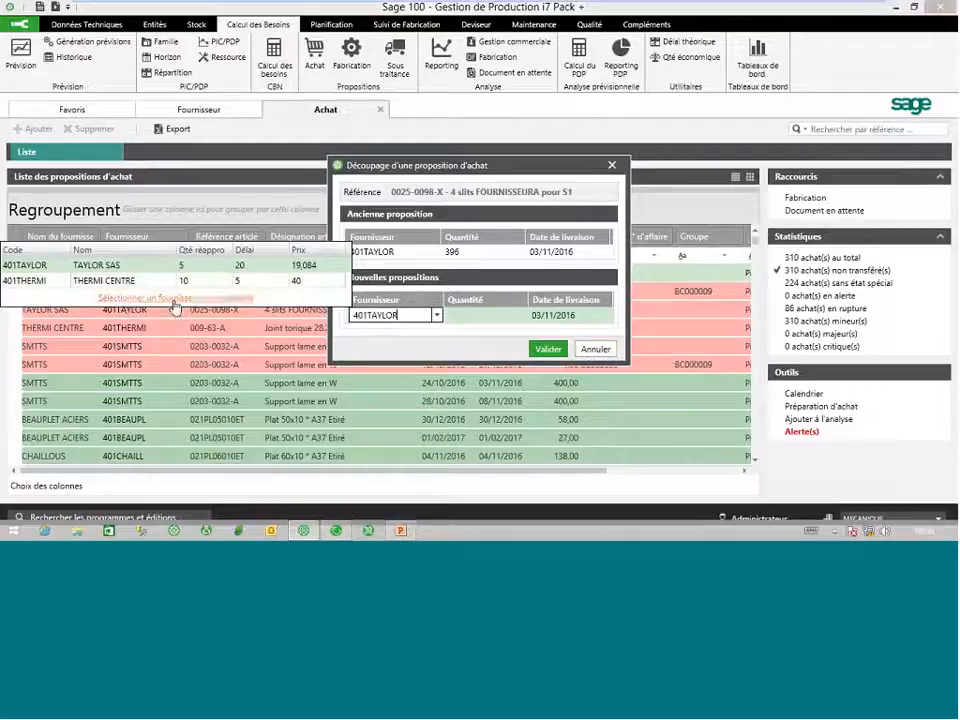
click(597, 350)
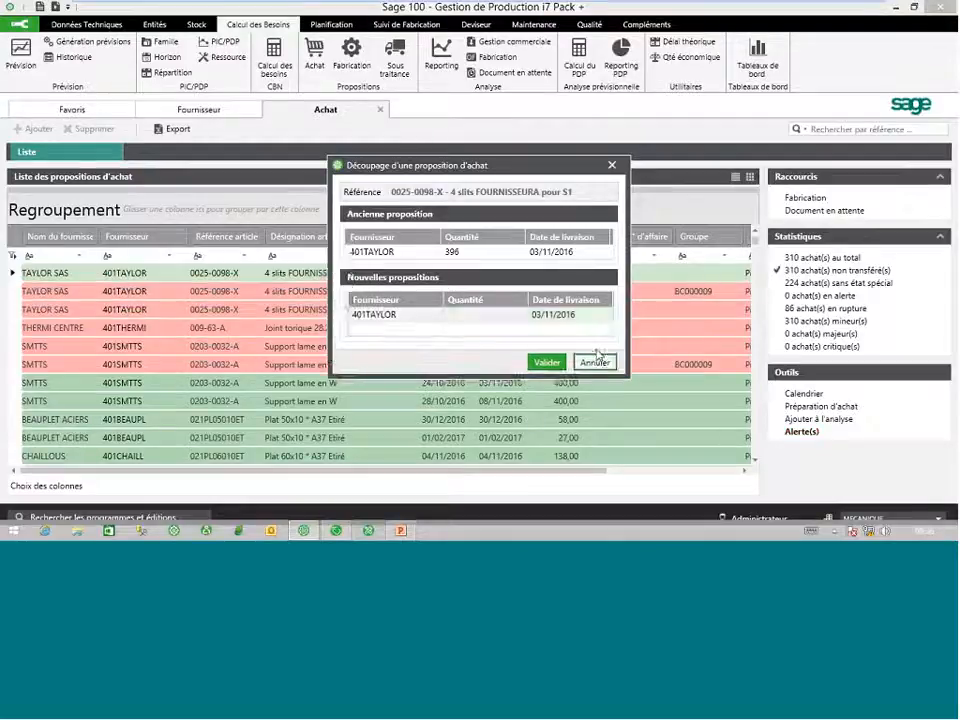
click(596, 362)
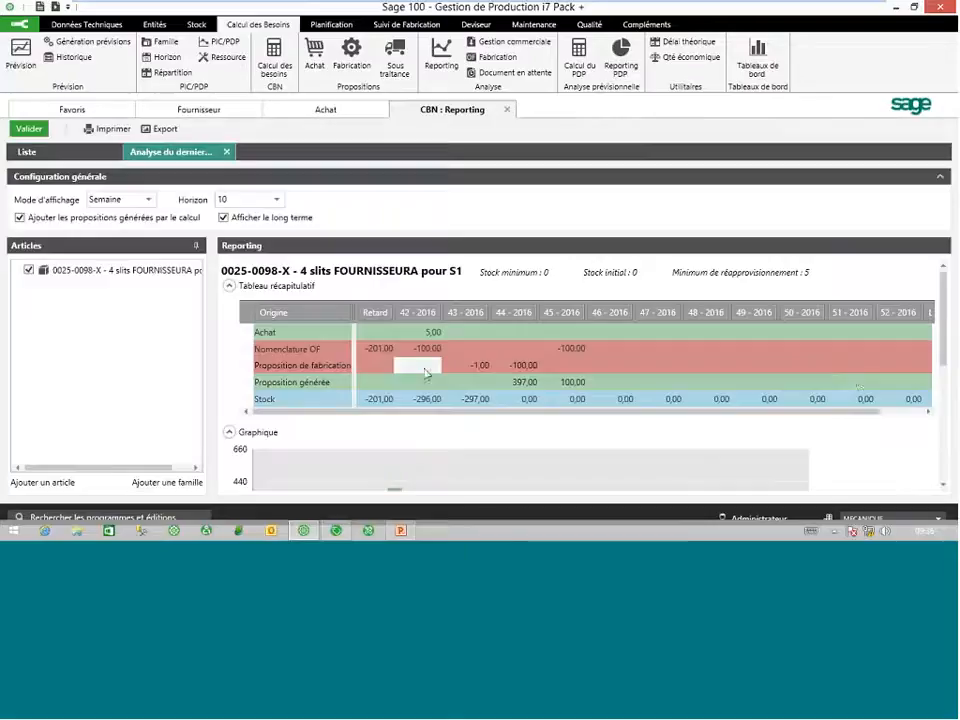
- Examine the summary table and stock graph in the needs analysis of purchased article 0025-0098-X, and close the report
scroll(926, 384, down, 3)
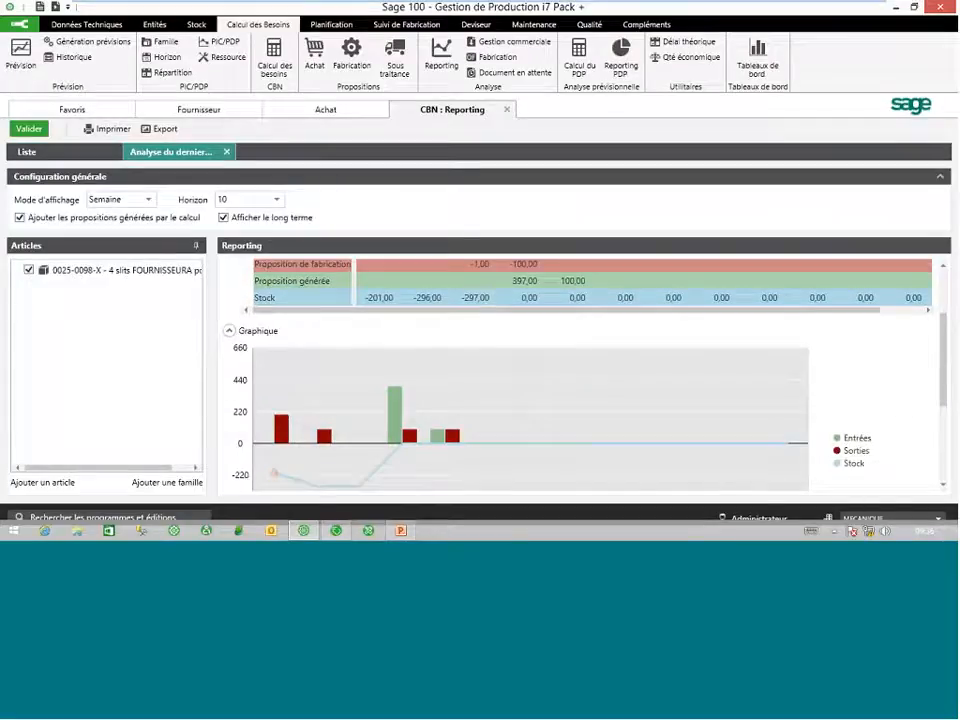
scroll(338, 330, up, 3)
scroll(500, 437, down, 3)
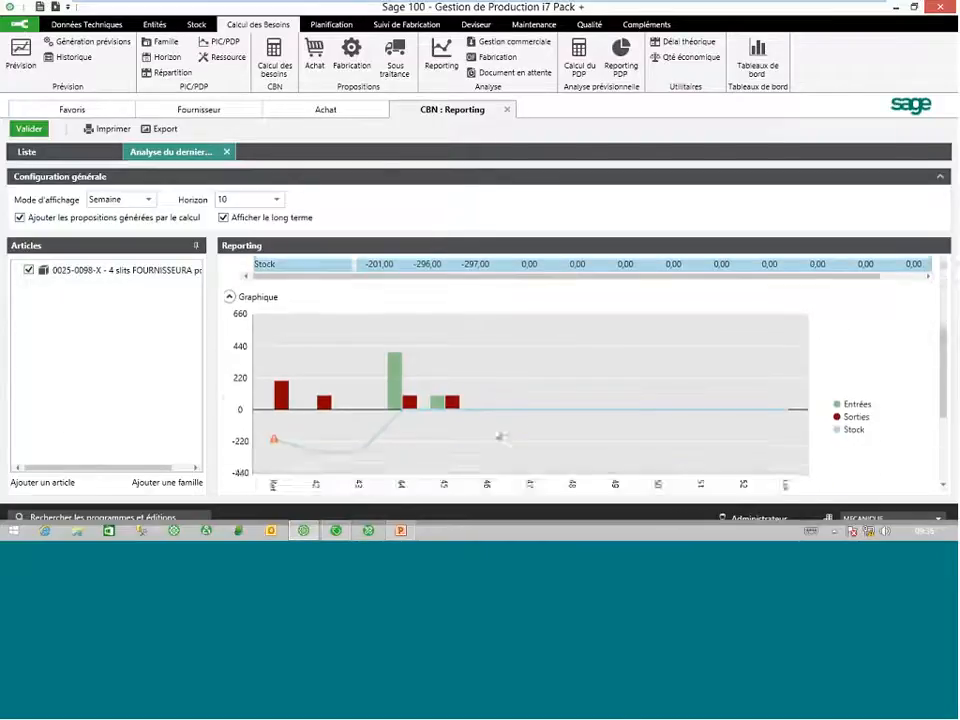
scroll(505, 341, up, 1)
scroll(505, 341, up, 2)
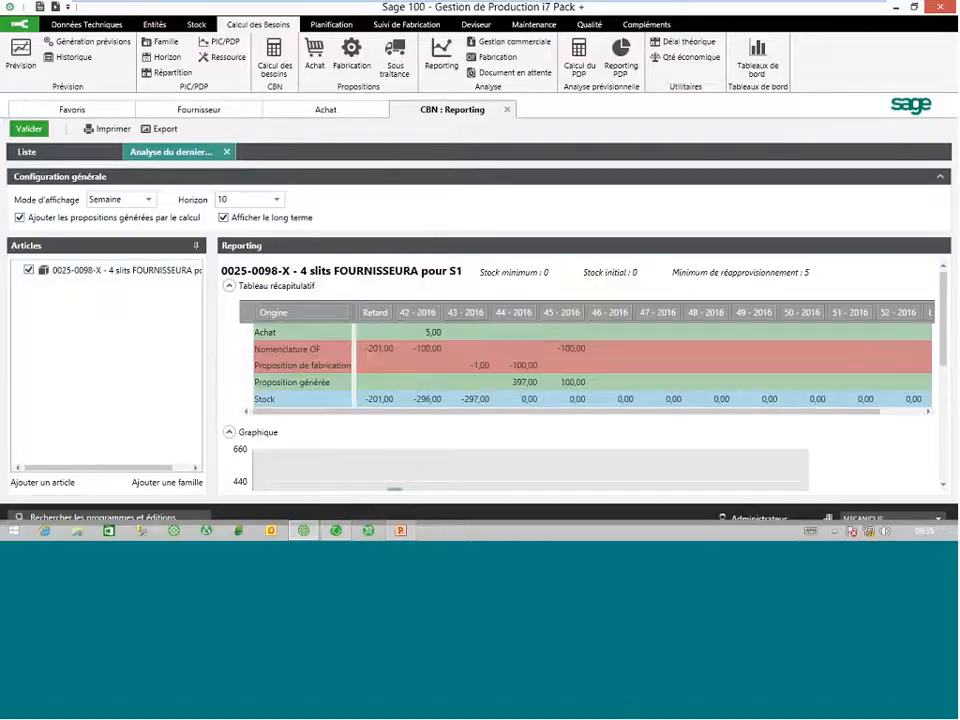
click(507, 110)
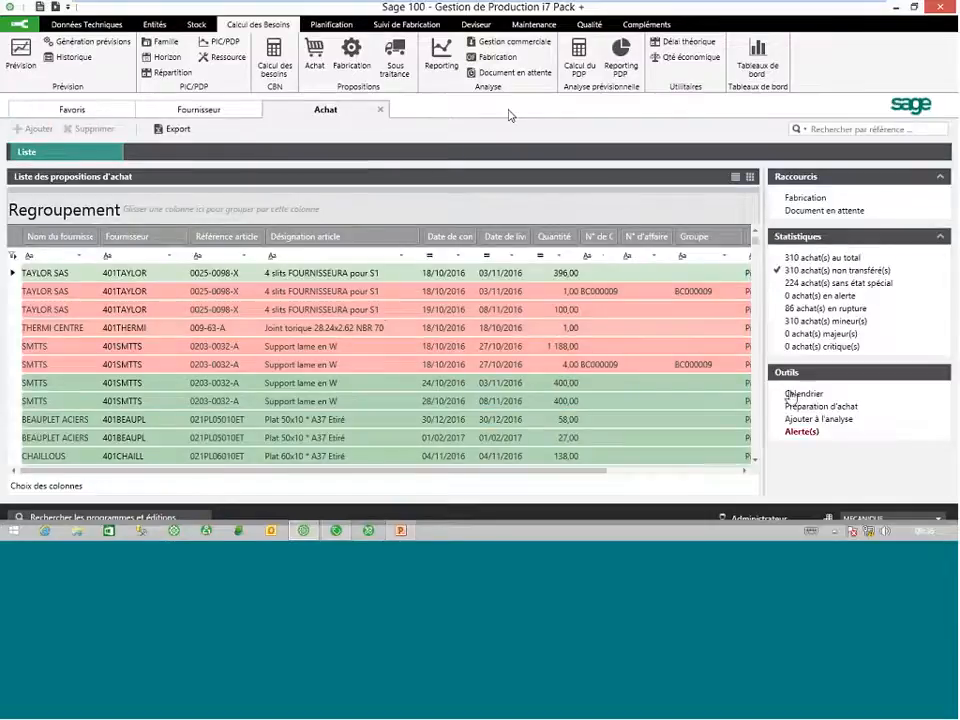
- Consult the THERMI CENTRE supplier calendar for the 009-63-A purchase proposal, and close it
click(371, 327)
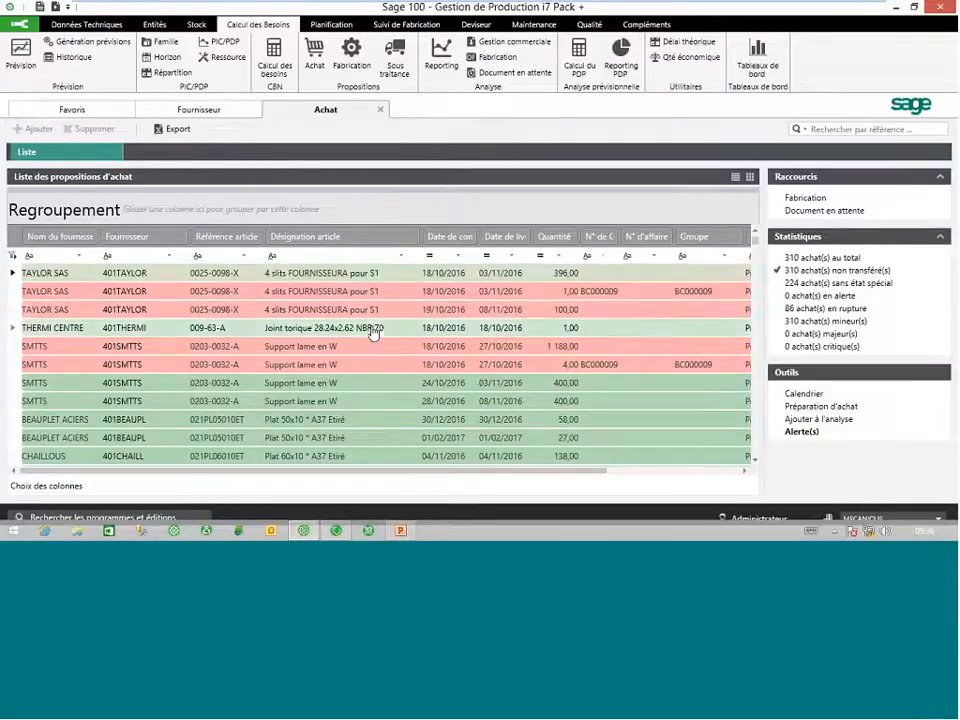
click(801, 396)
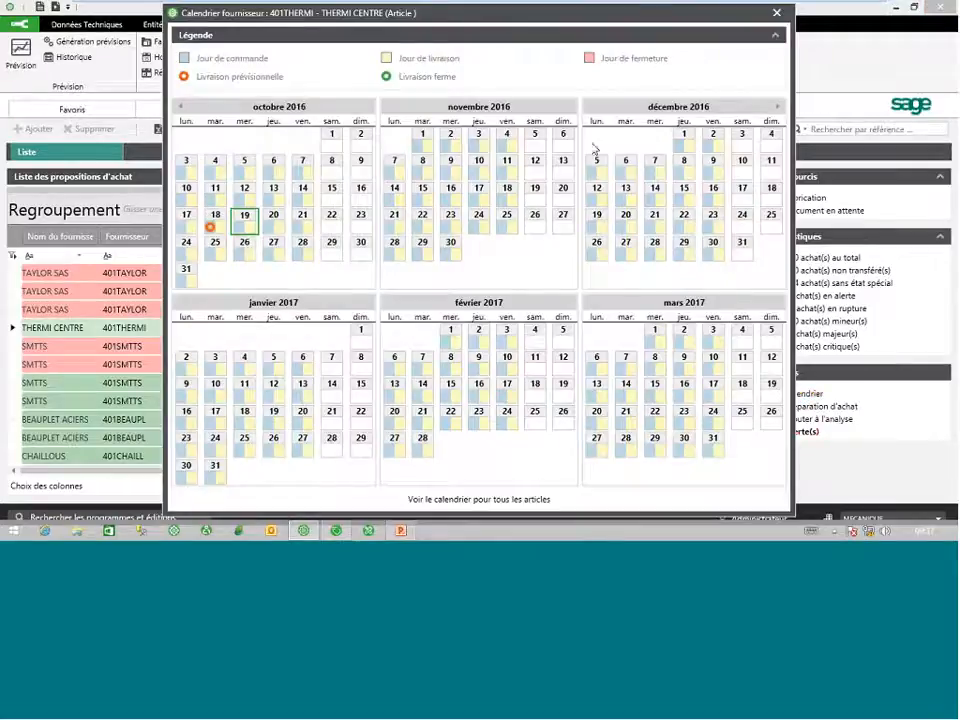
click(777, 14)
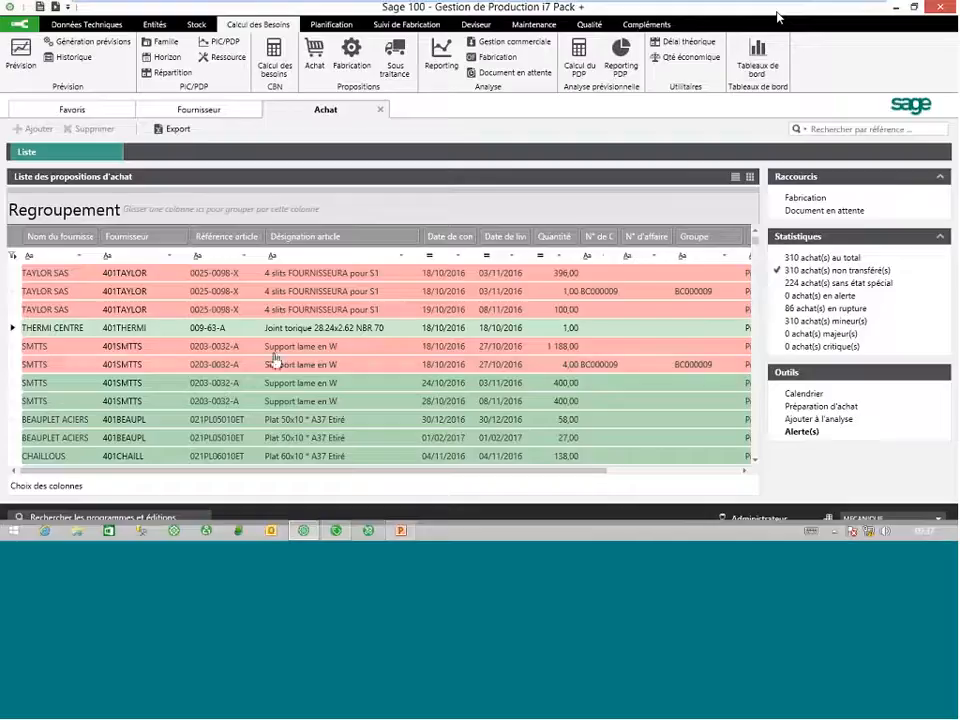
- Consult the SMTTS supplier calendar for article 0203-0032-A, extend it to all articles, and close it
click(291, 348)
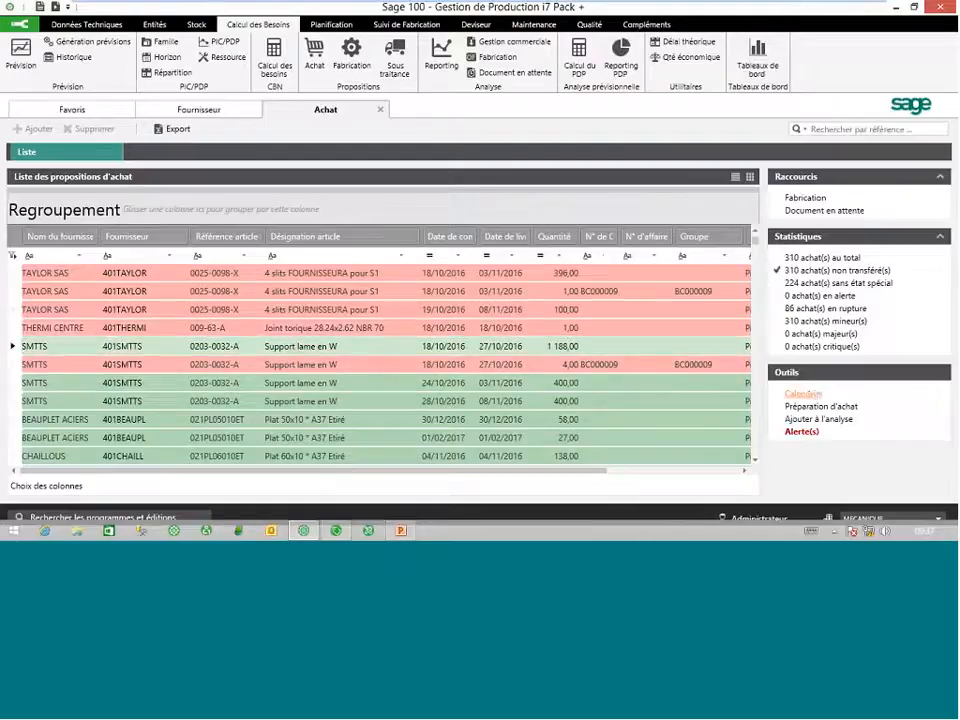
click(801, 393)
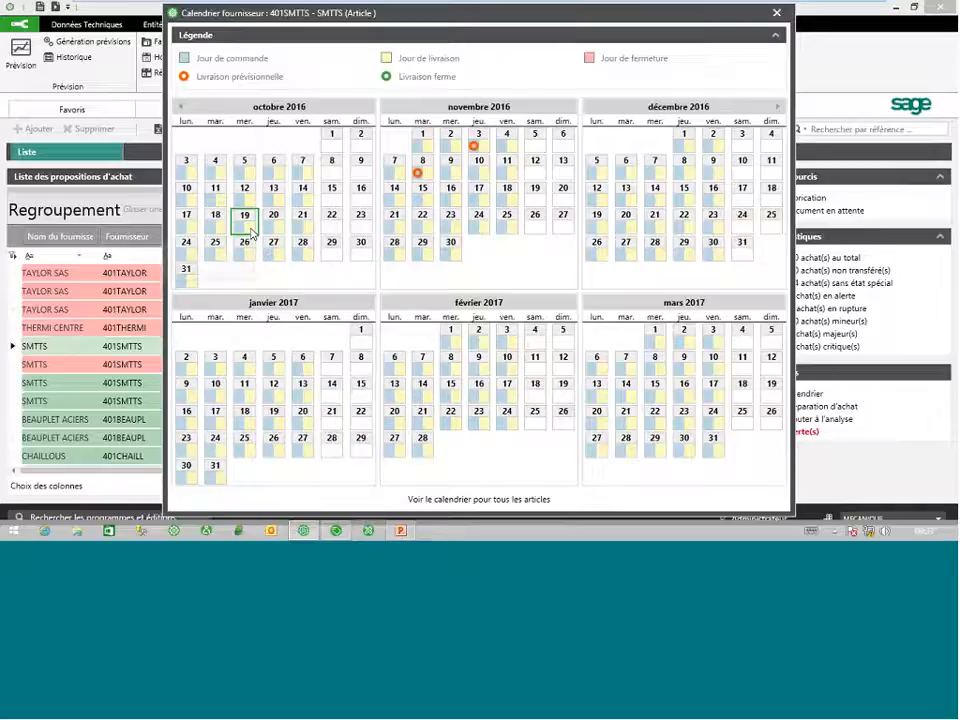
mouse_move(251, 230)
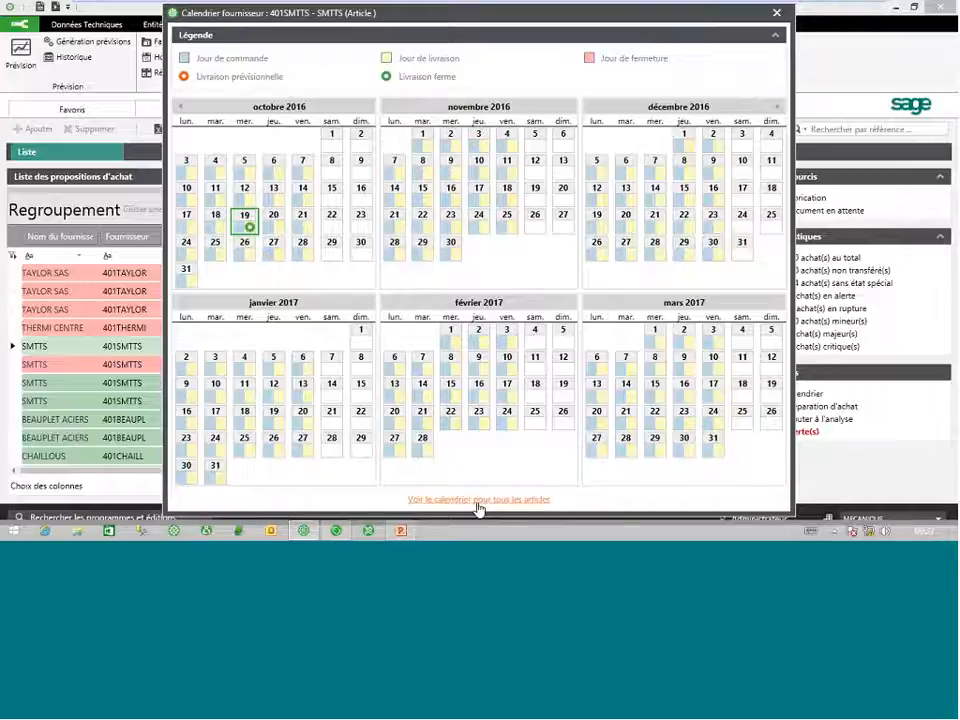
click(478, 509)
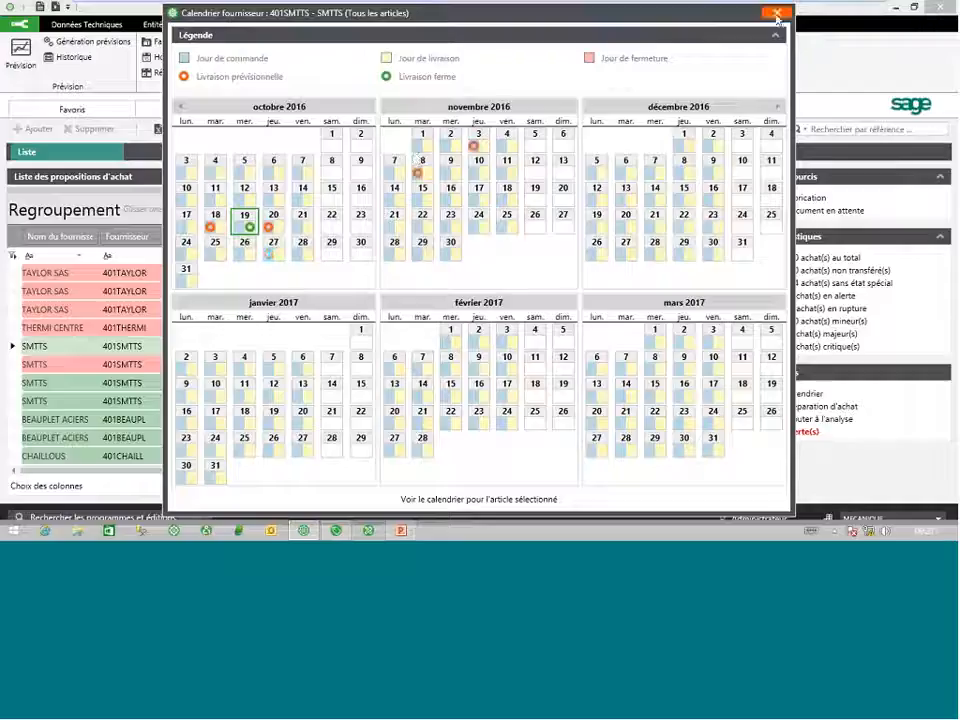
click(776, 14)
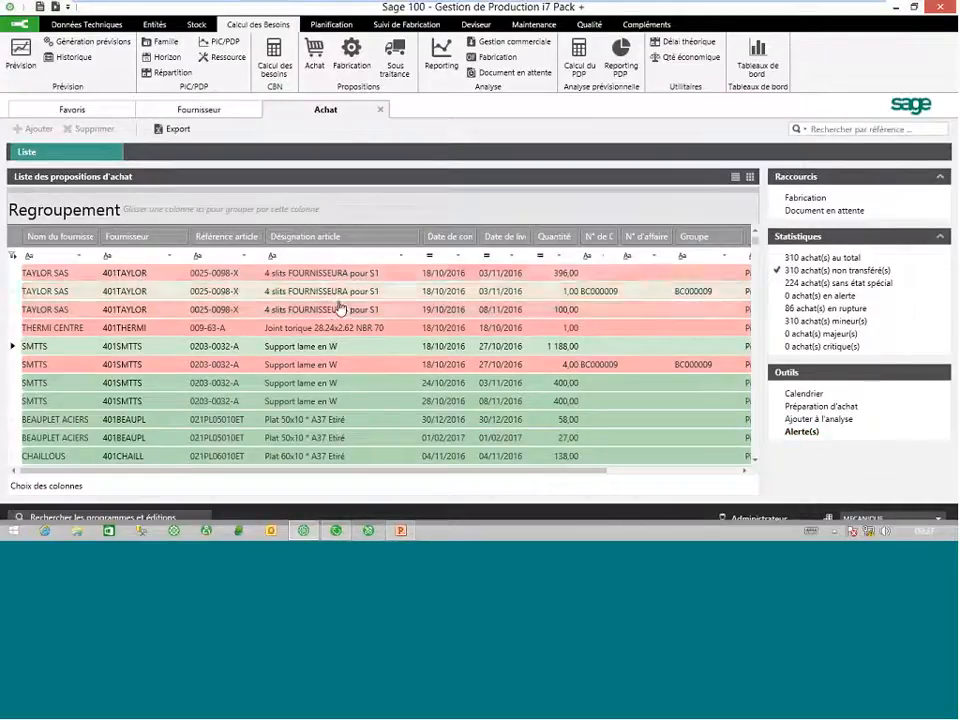
- Run the purchase preparation for the proposals from the first 0025-0098-X line through 021PL05010ET dated 30/12/2016
click(359, 279)
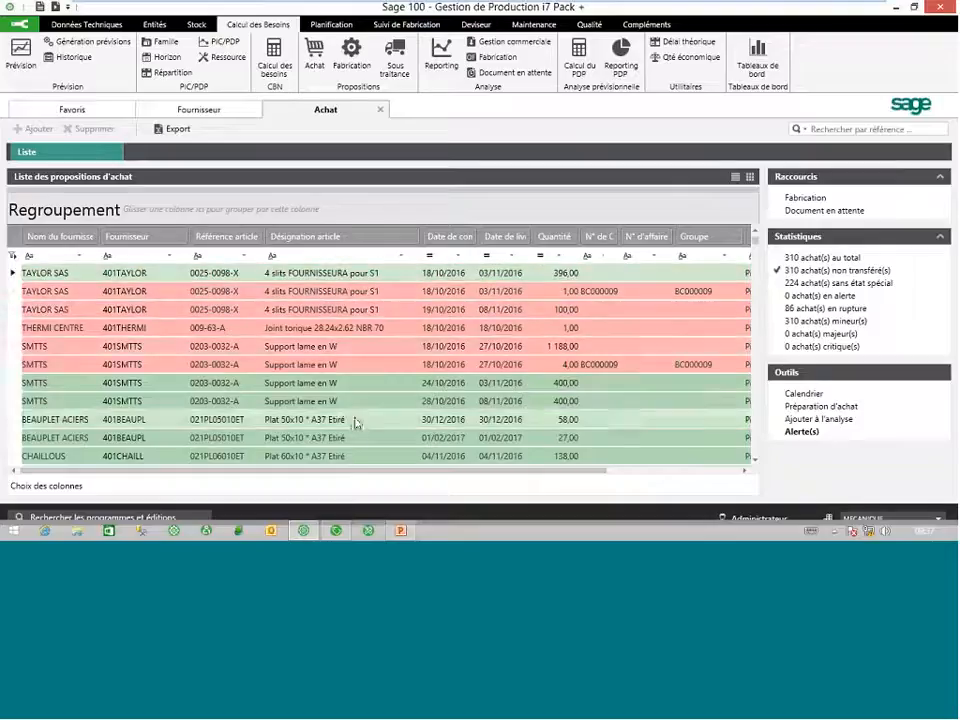
click(358, 424)
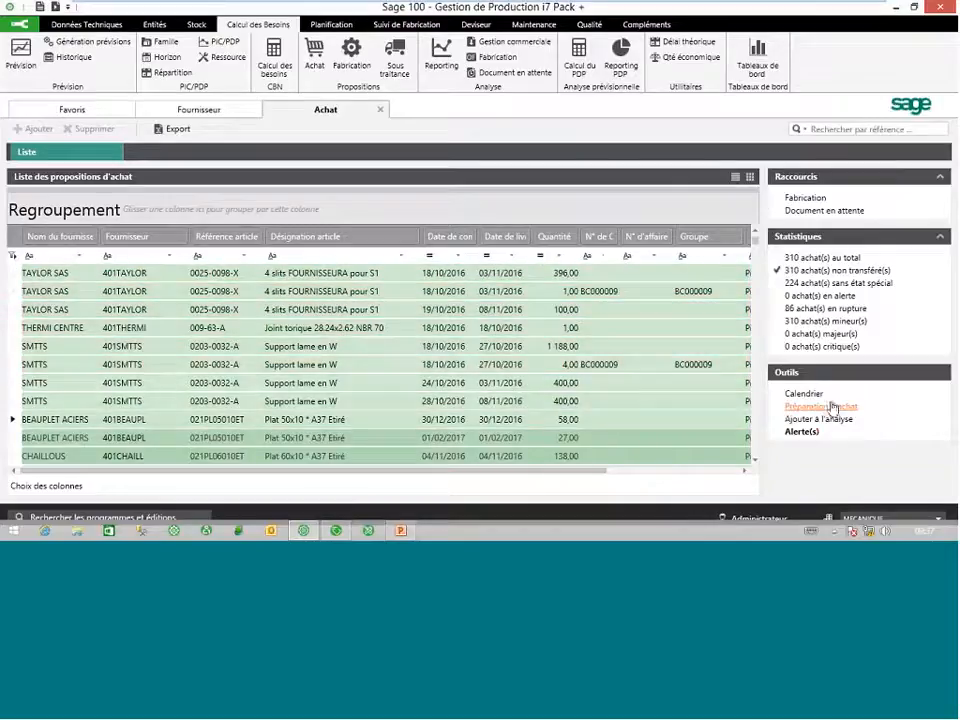
click(824, 408)
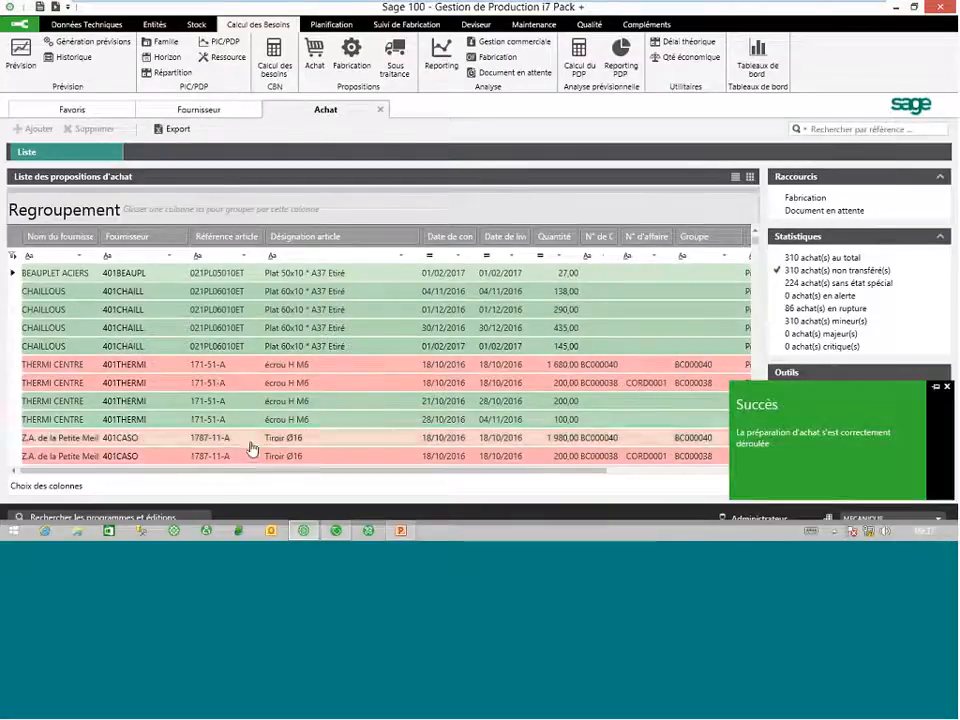
- Open order completion from the pending documents and consult the first 021PL05010ET line of the BEAUPLET ACIERS order, leaving it unmodified
click(511, 73)
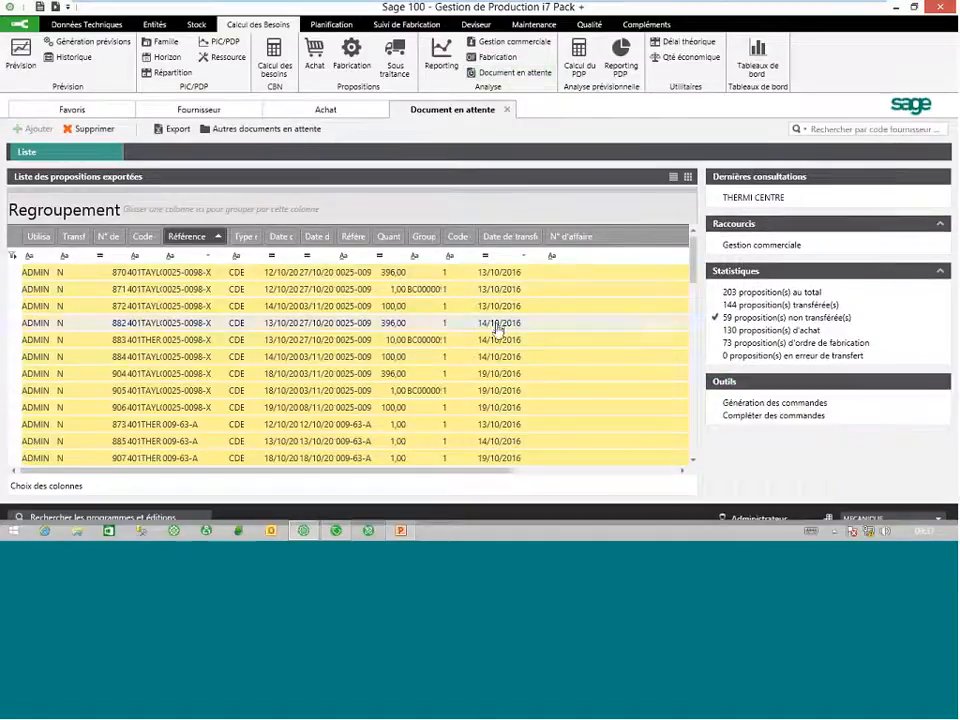
scroll(497, 354, down, 6)
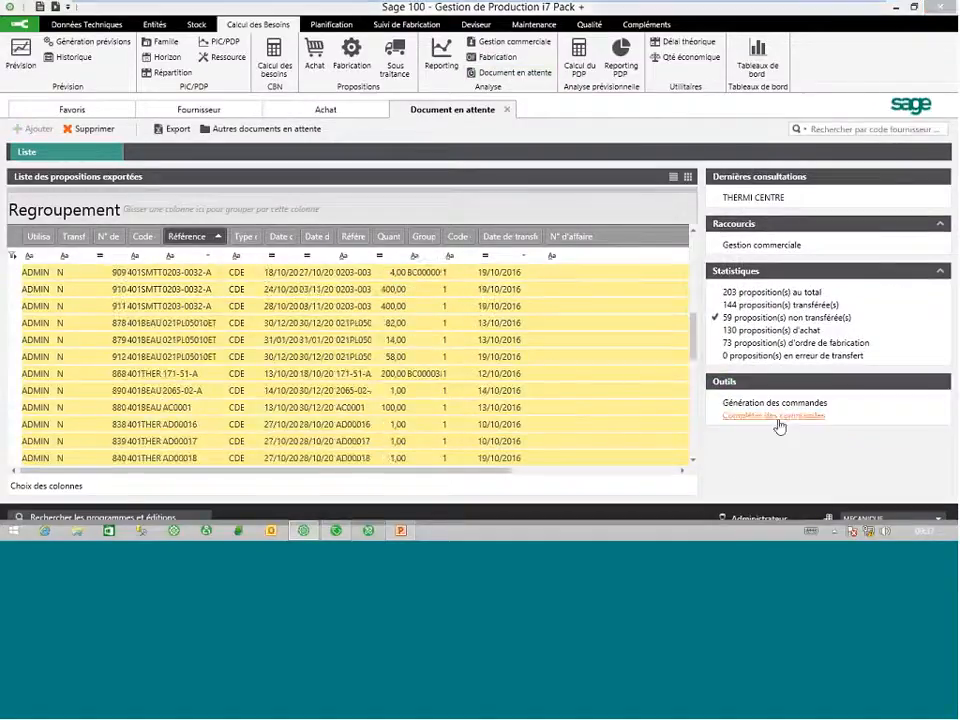
click(778, 421)
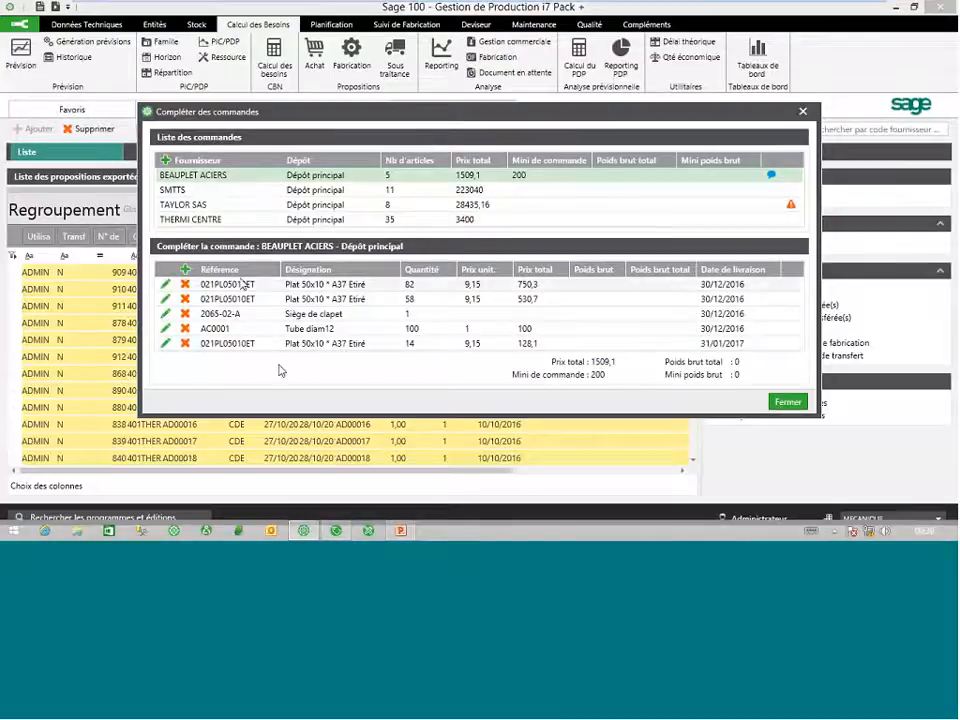
click(165, 284)
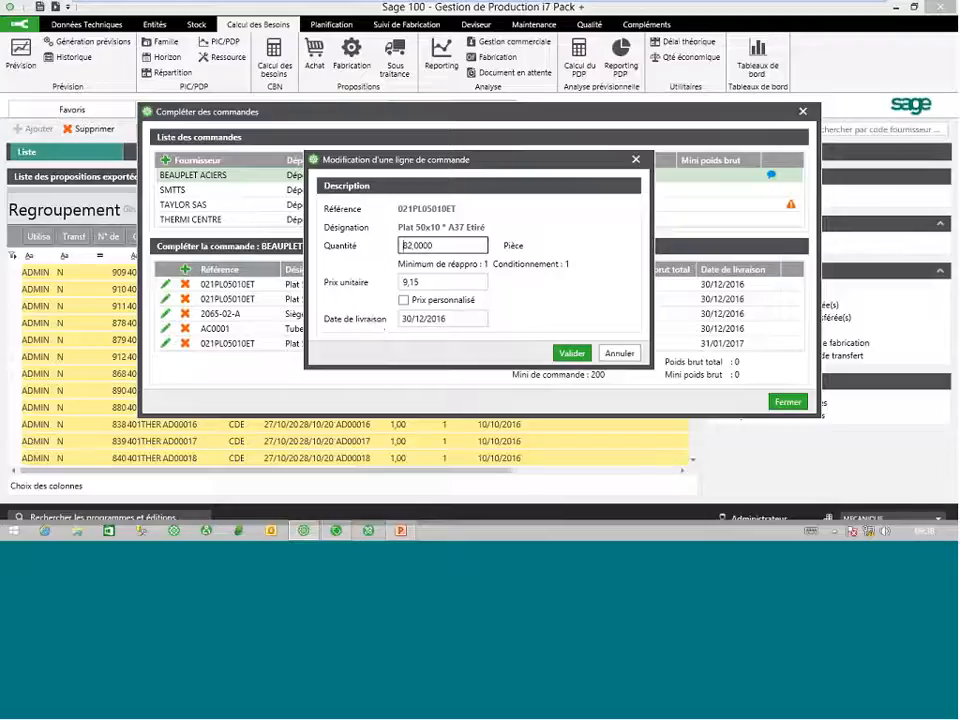
click(620, 354)
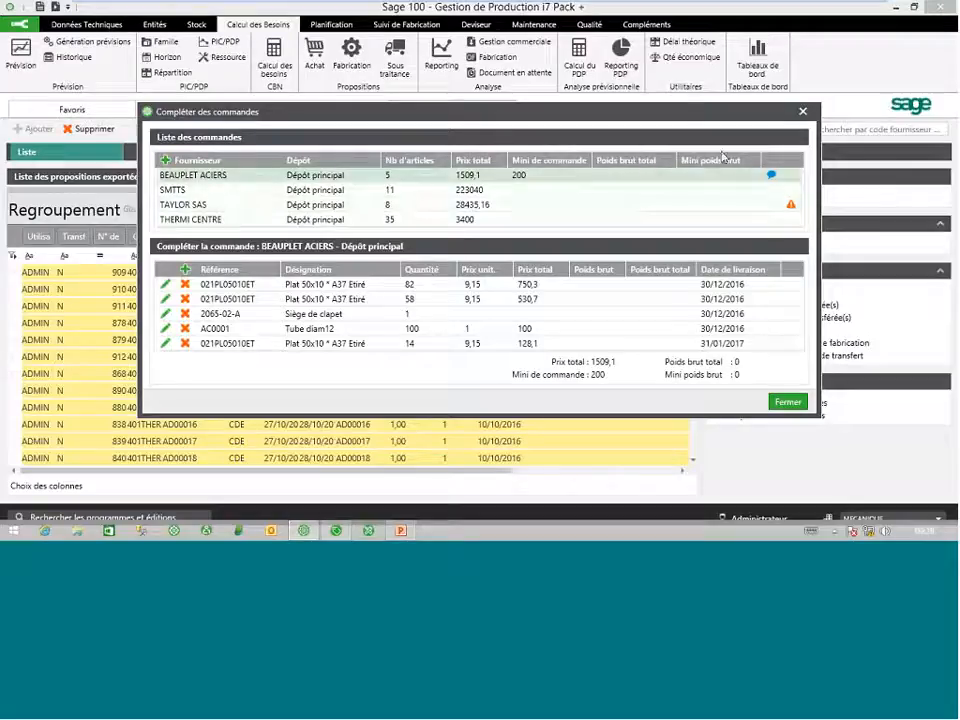
- Review the order lines and alert indicators of the SMTTS and TAYLOR SAS orders
click(523, 192)
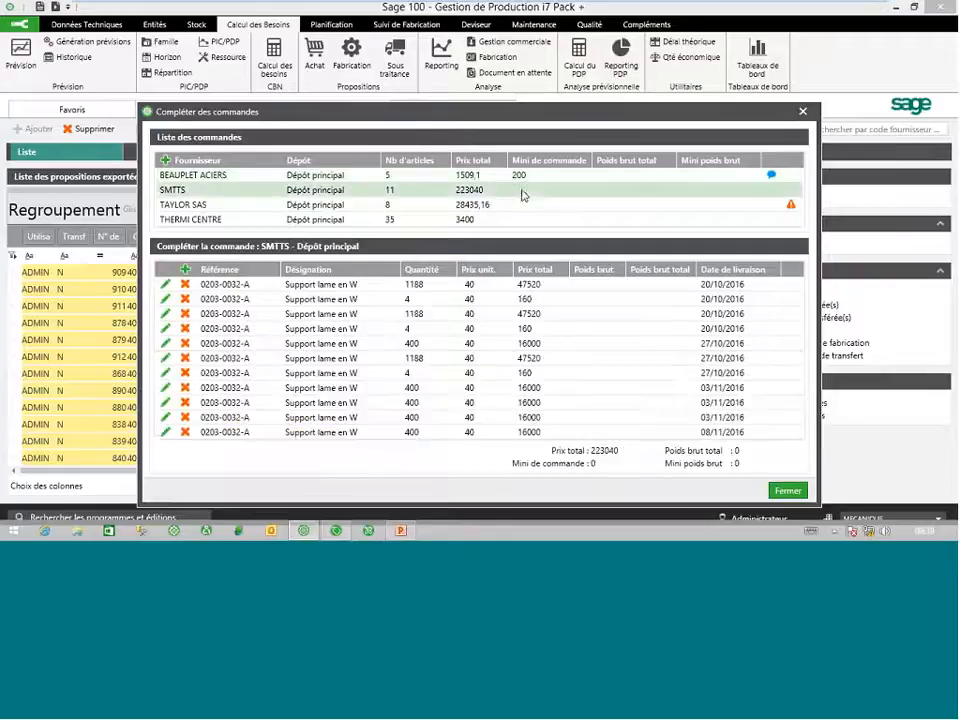
click(560, 204)
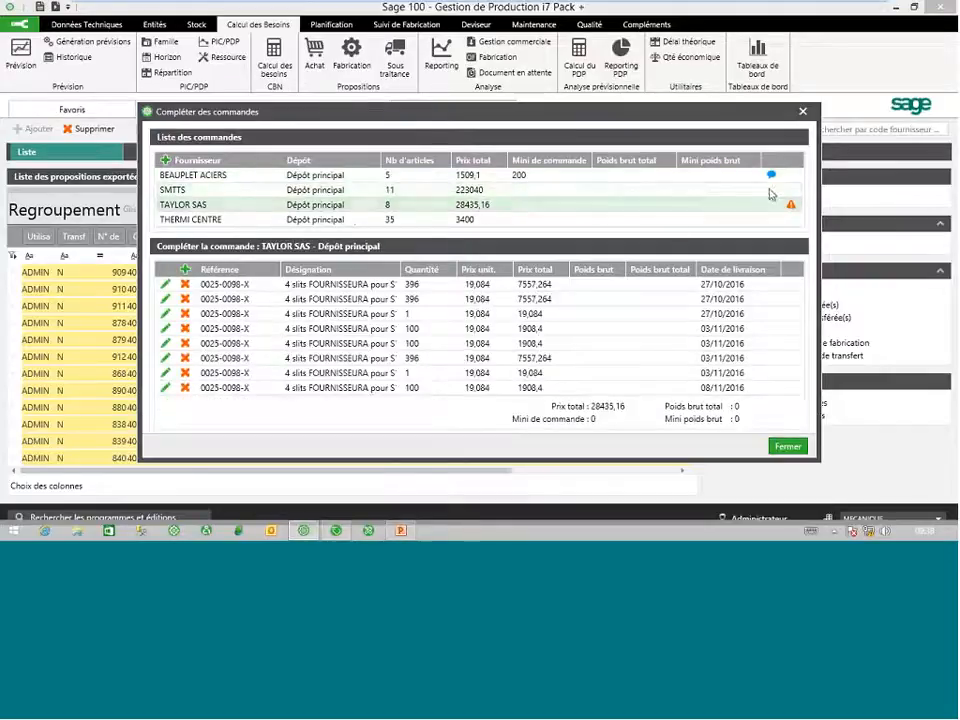
mouse_move(772, 178)
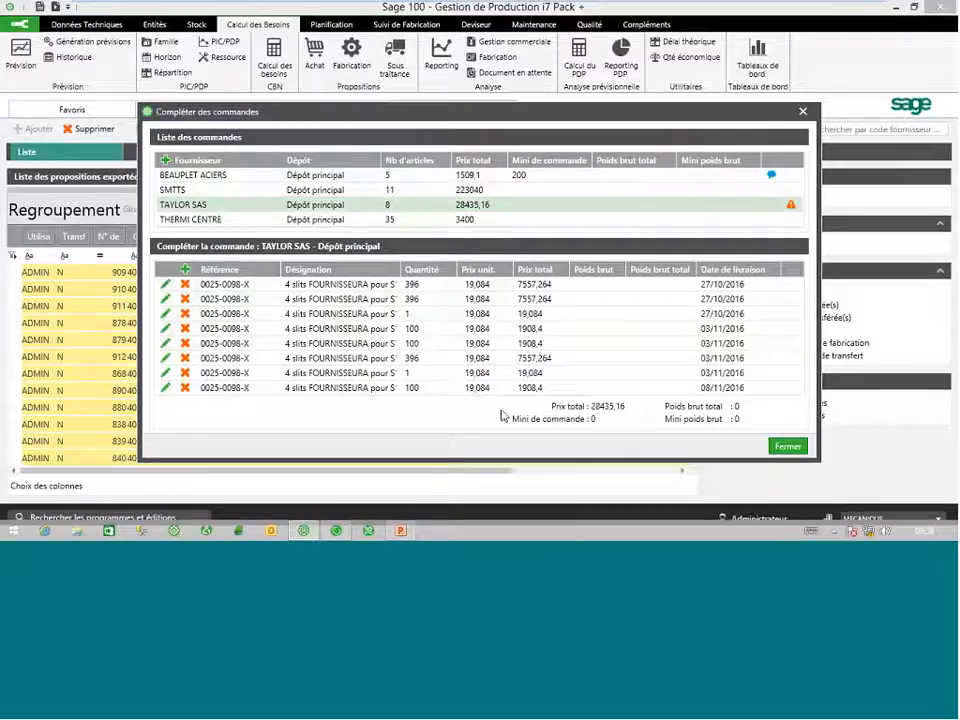
- Consult the articles available to add to the TAYLOR SAS order, including other suppliers' references, and close order completion without adding any
click(185, 270)
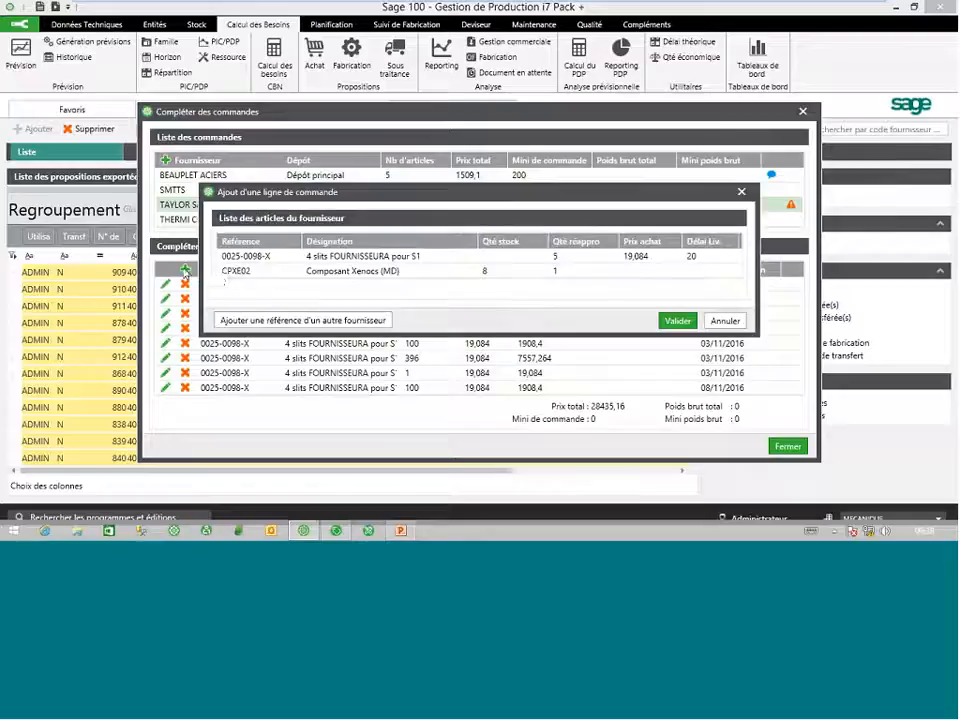
click(290, 325)
scroll(325, 330, down, 5)
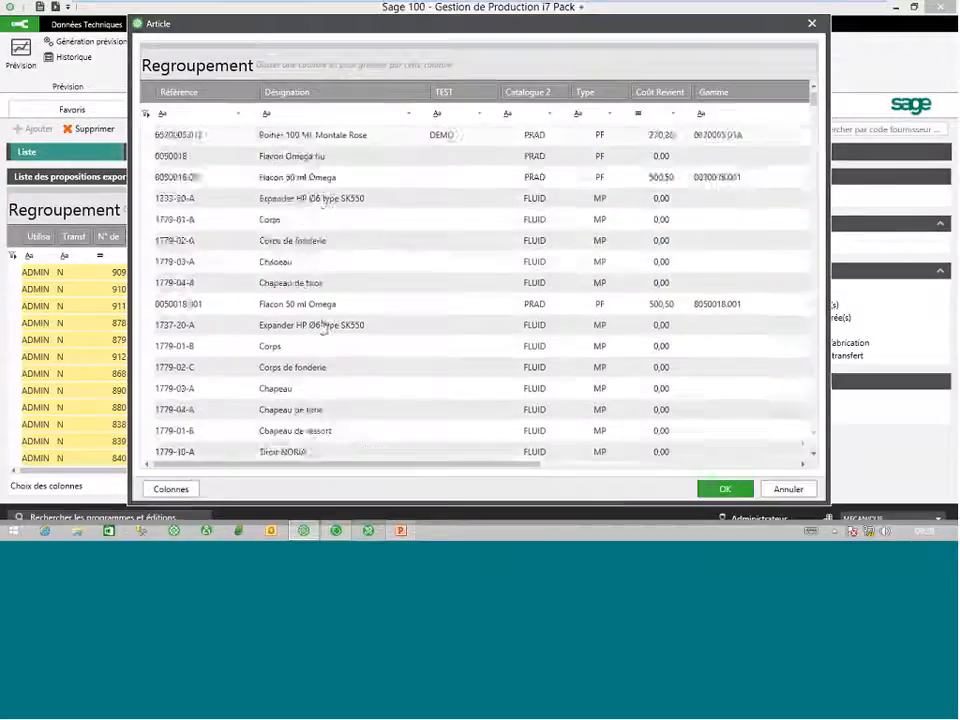
click(788, 489)
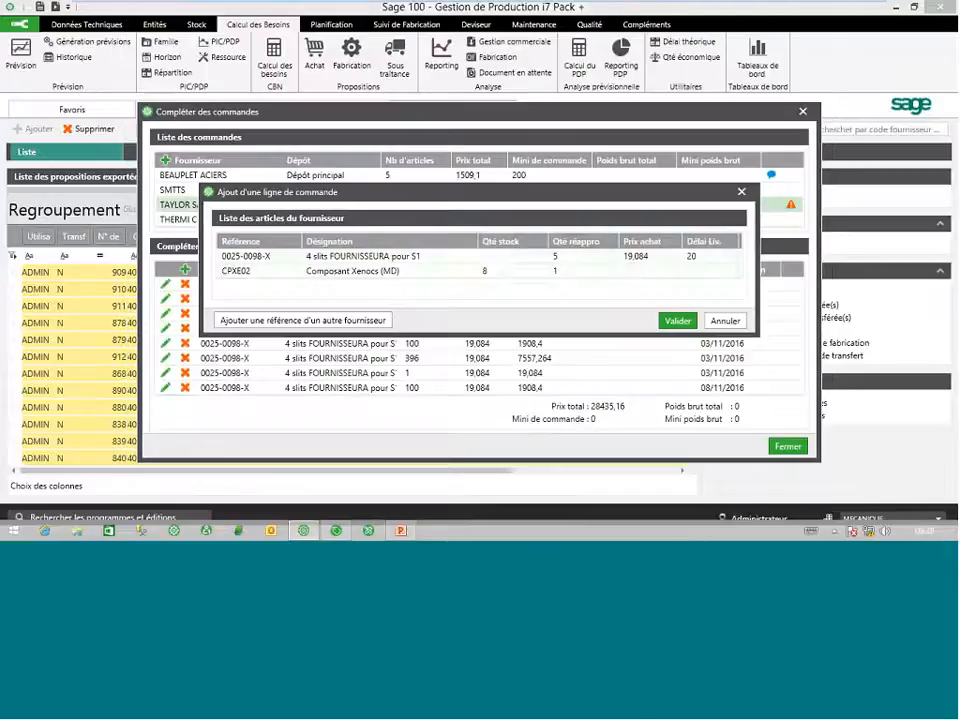
click(734, 321)
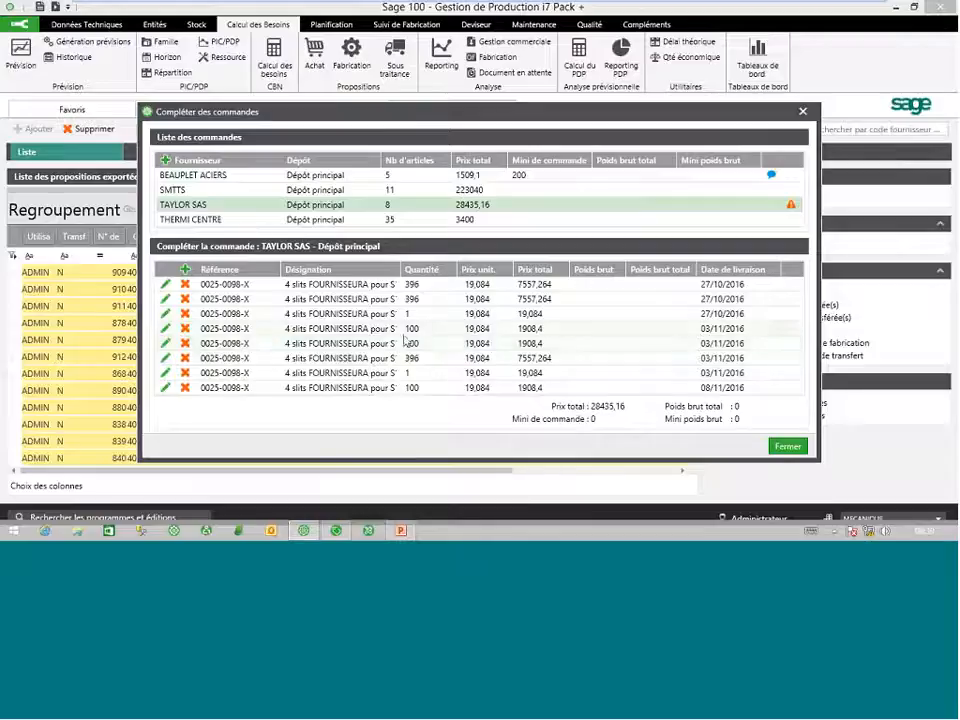
click(790, 446)
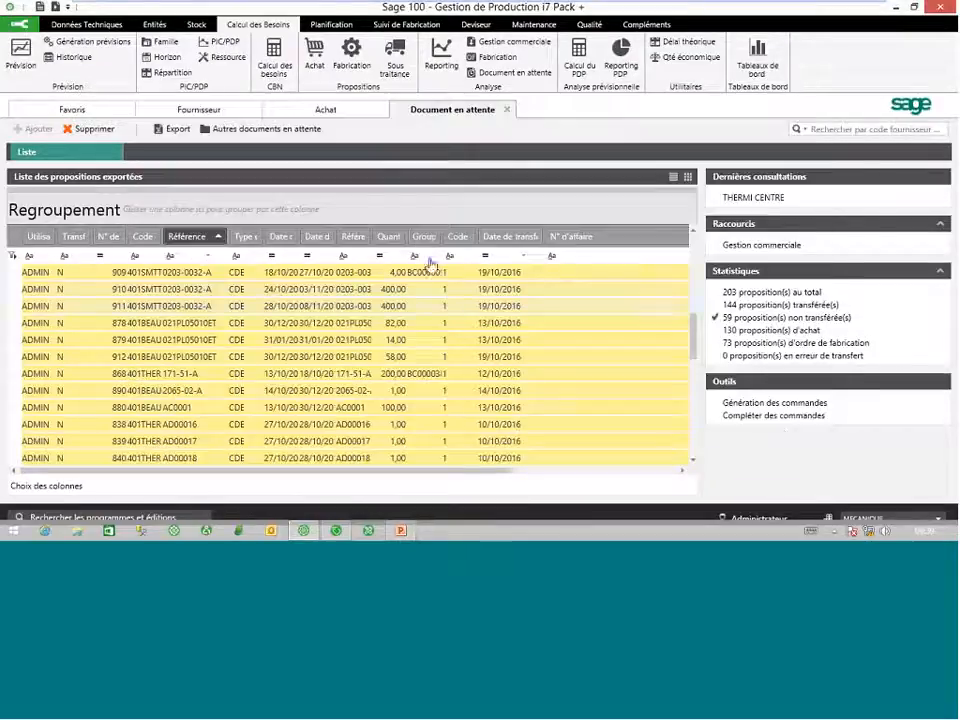
click(336, 306)
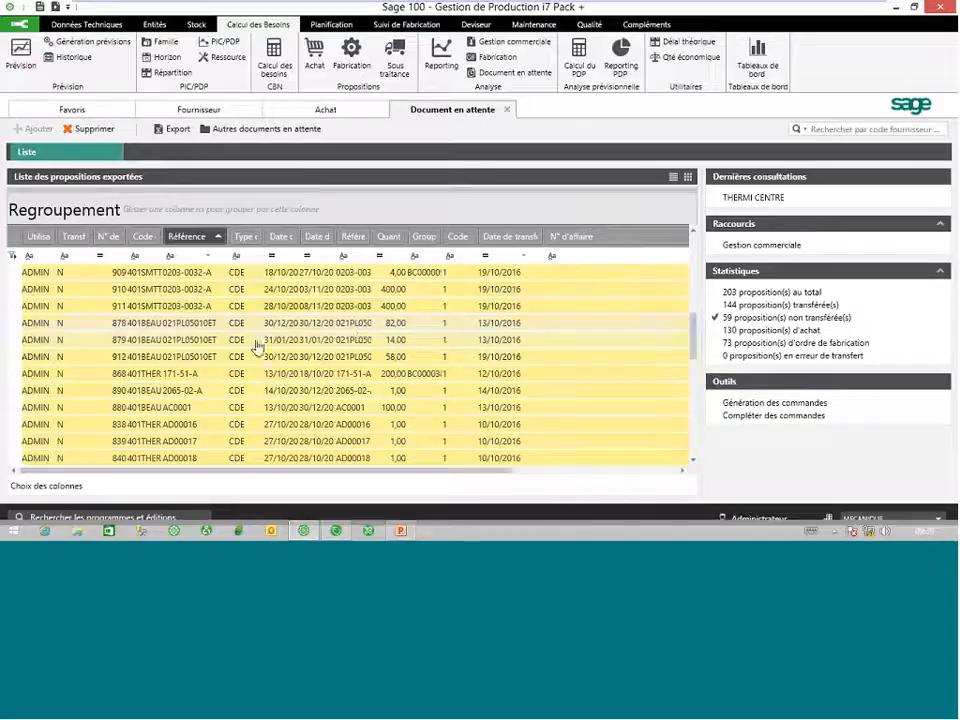